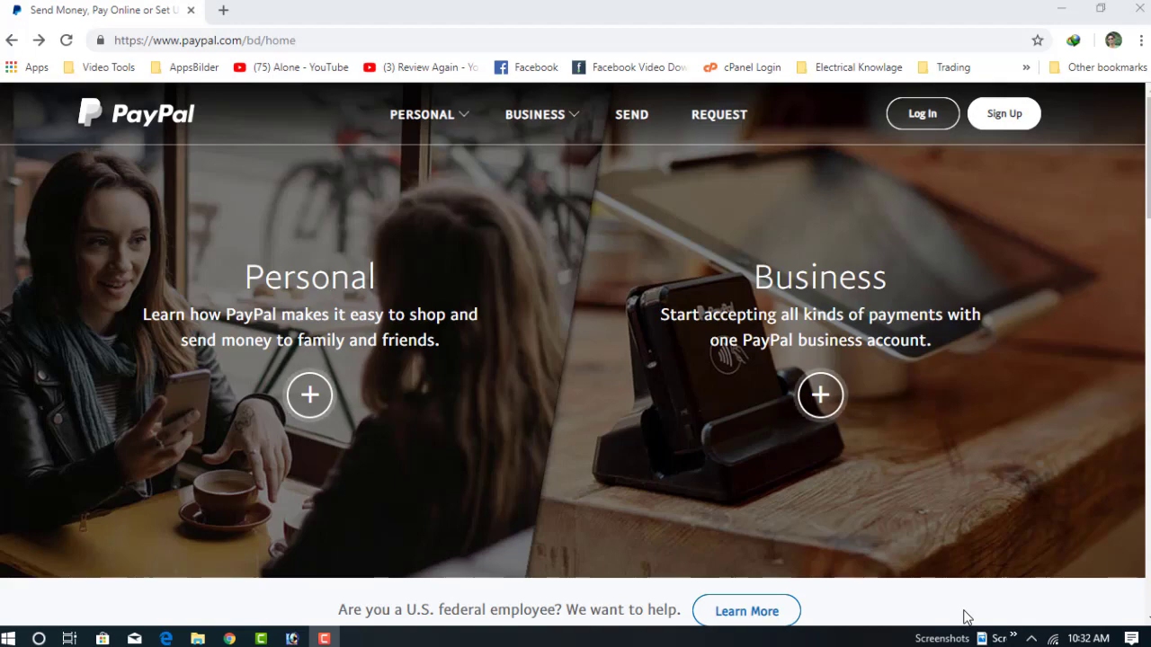
Log in to the PayPal account from the home page by entering the account password.
left_click(983, 156)
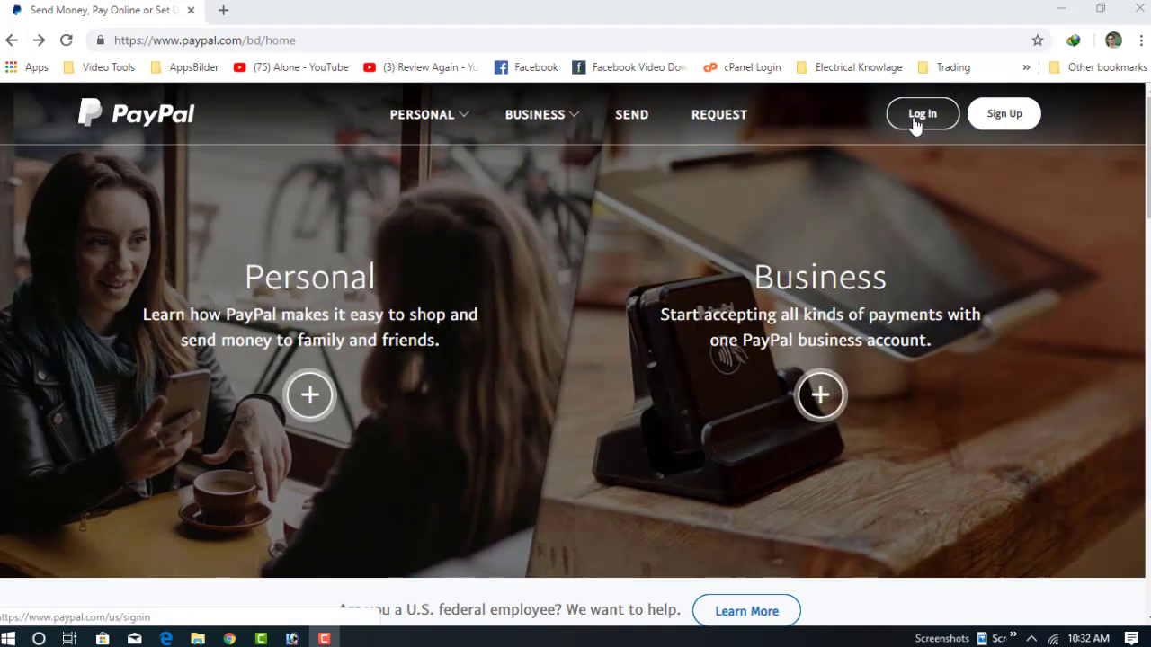
left_click(914, 121)
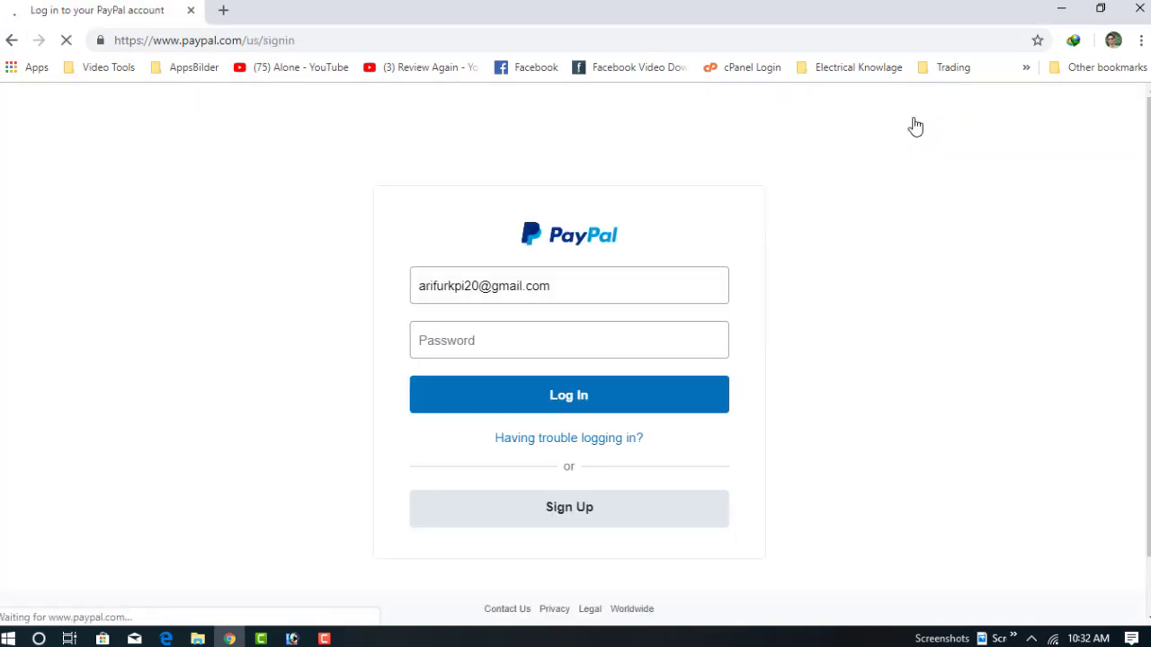
left_click(570, 348)
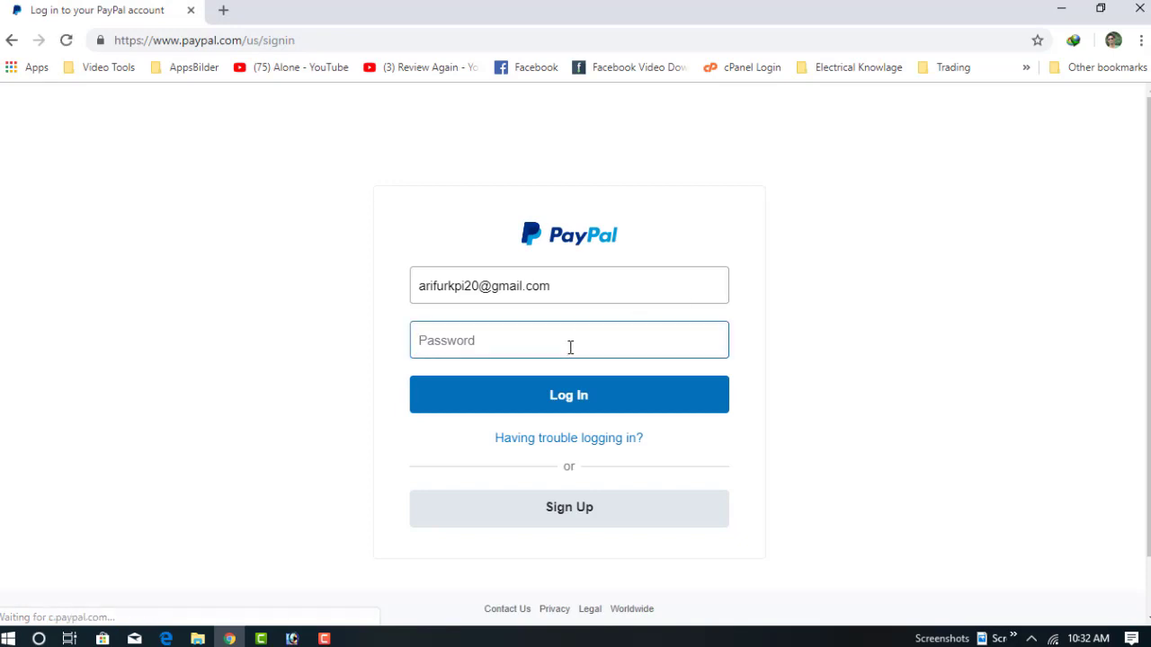
type("•")
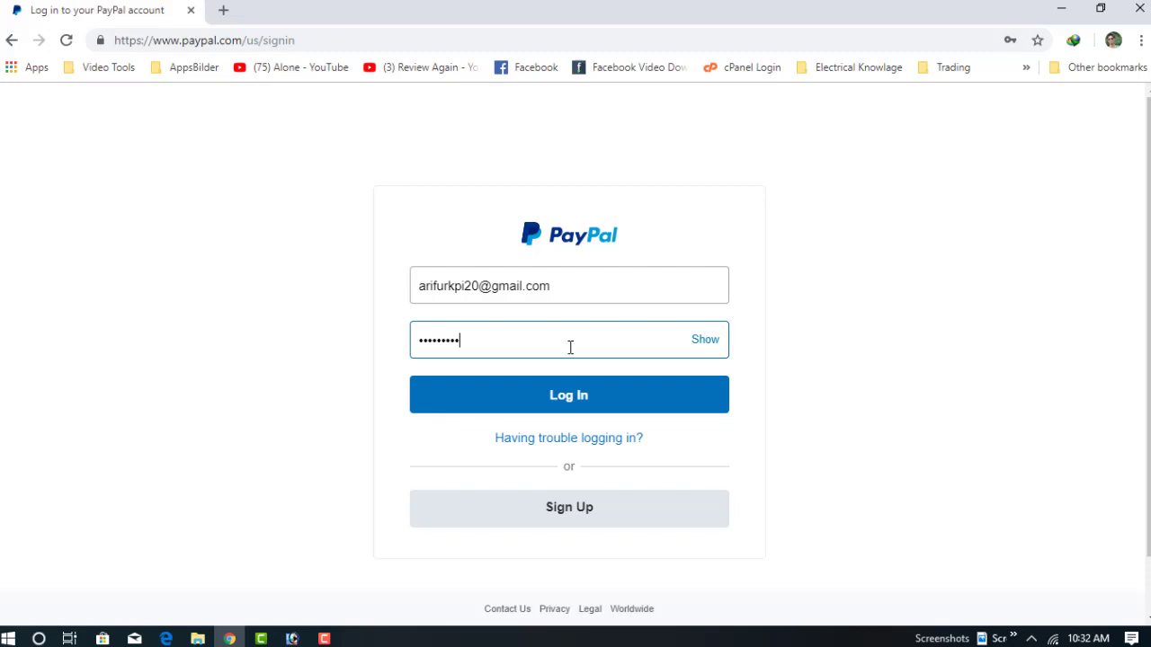
key("Return")
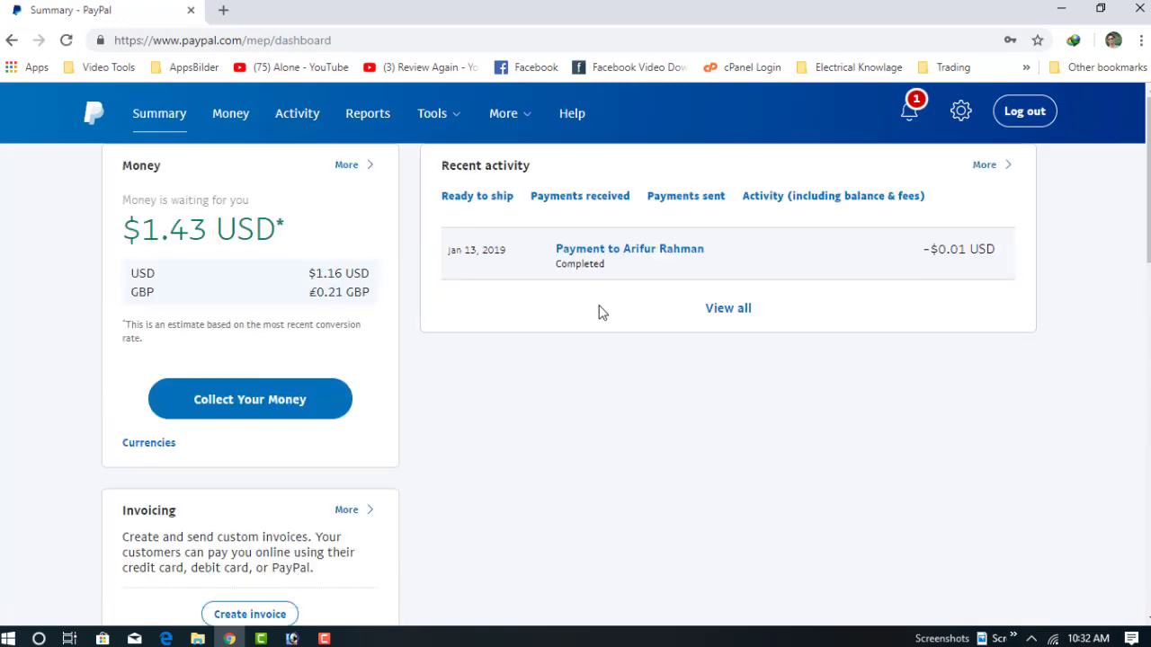
Open the PayPal buttons tool from the full list of merchant tools.
mouse_move(459, 117)
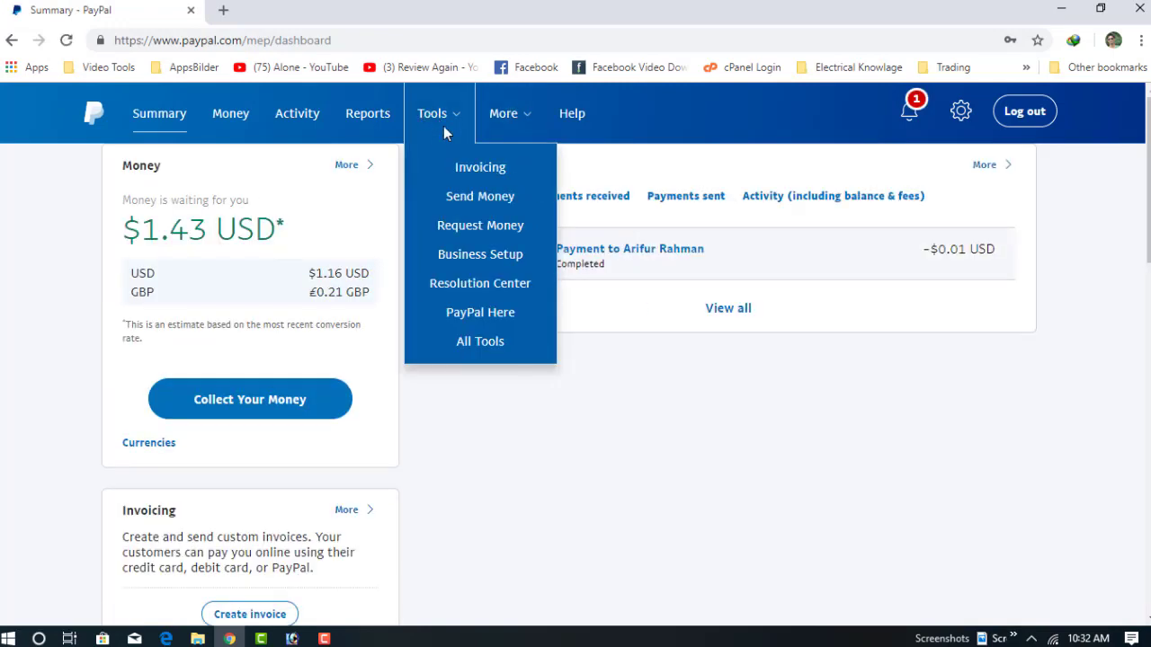
left_click(513, 352)
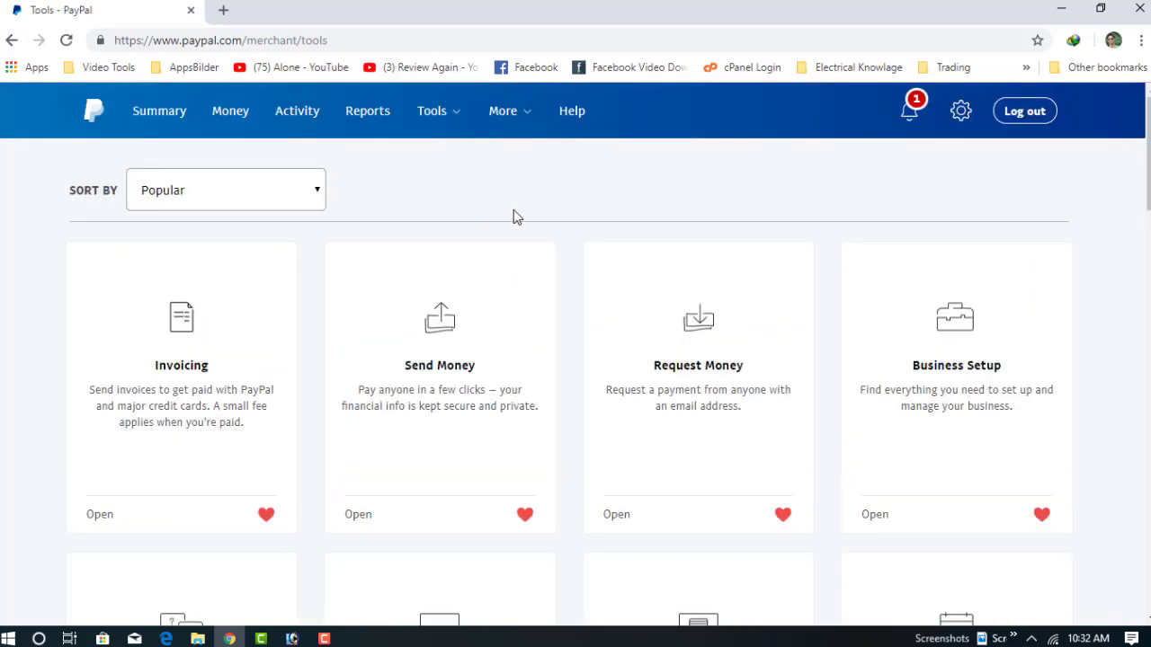
scroll(514, 214, "down", 3)
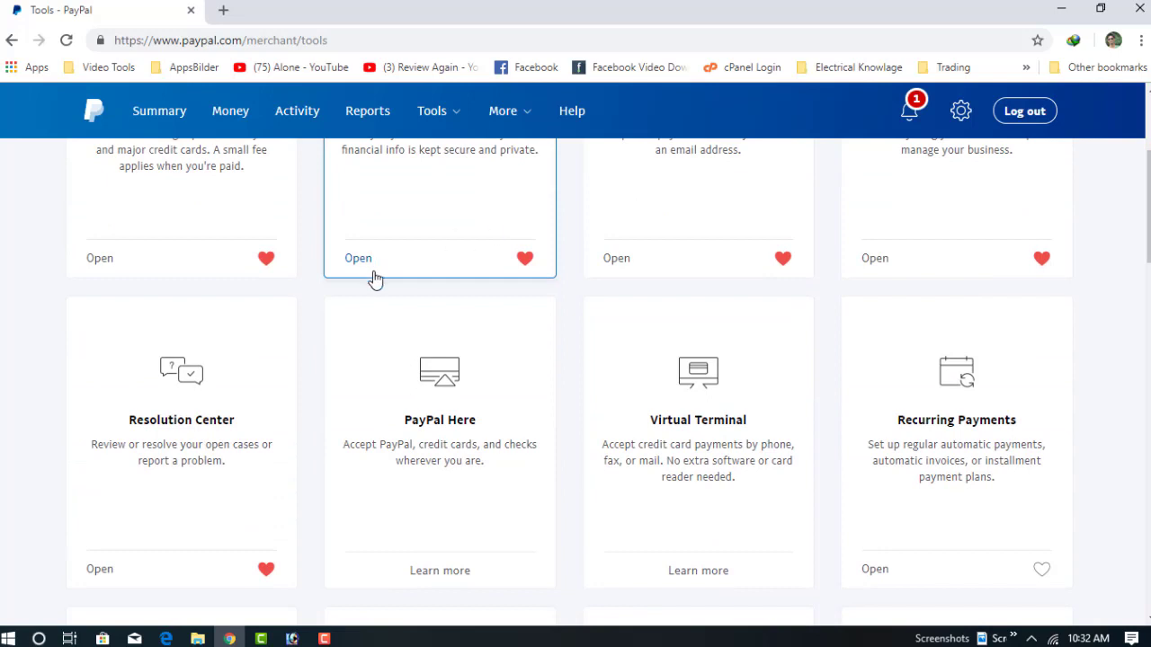
scroll(632, 385, "down", 4)
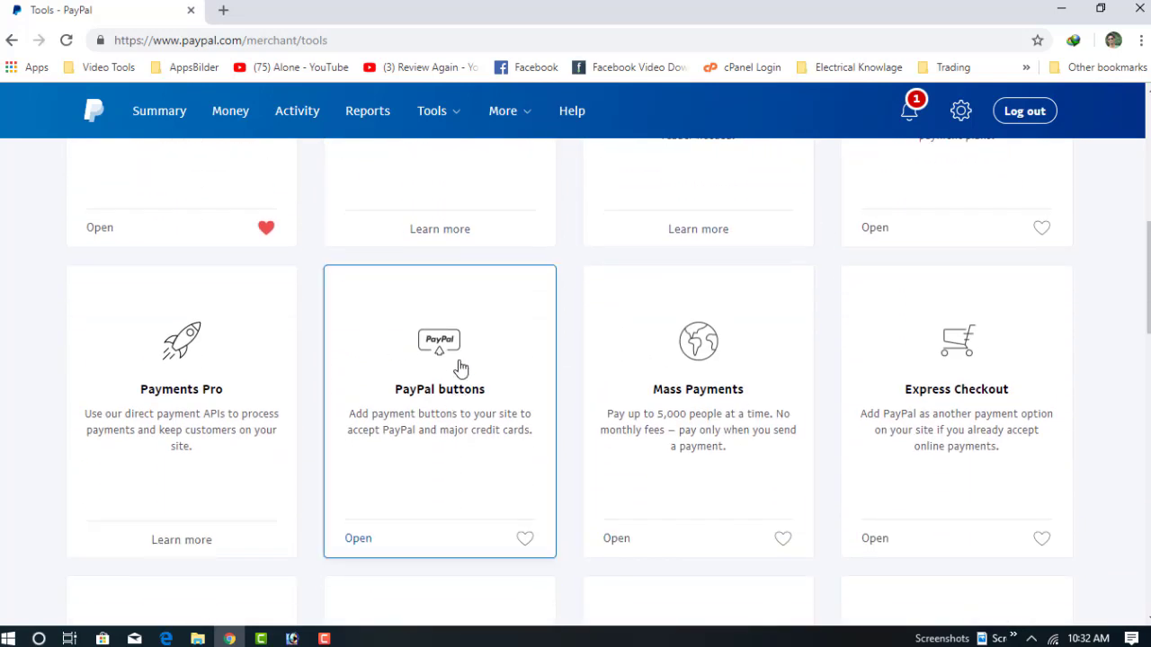
scroll(418, 386, "down", 1)
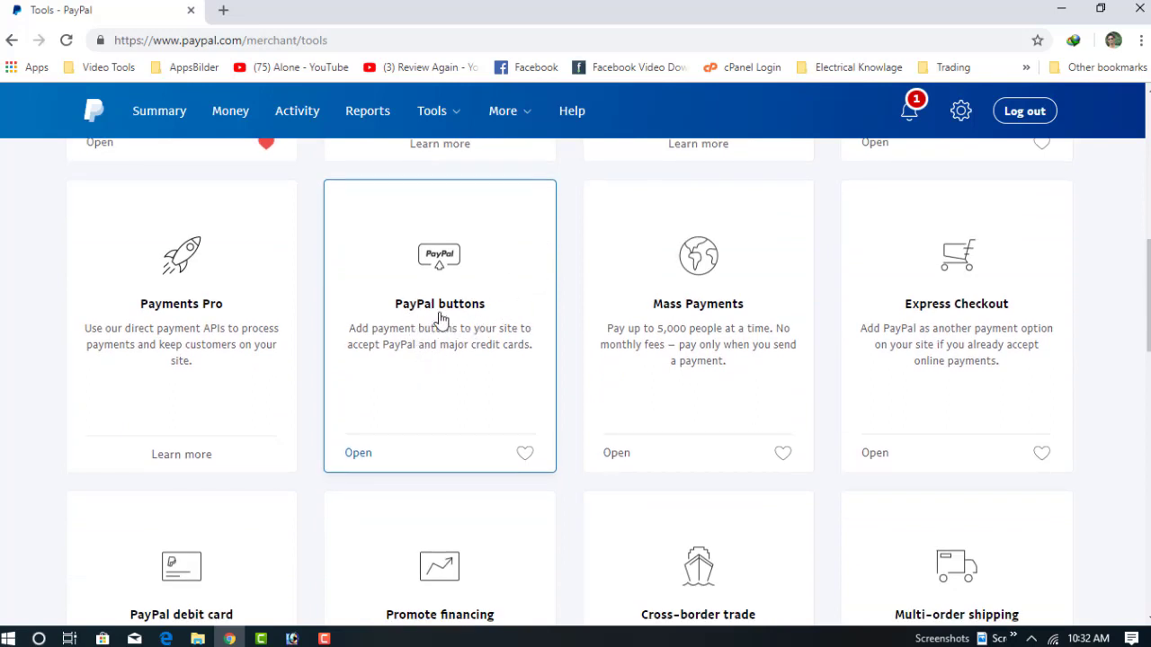
left_click(441, 319)
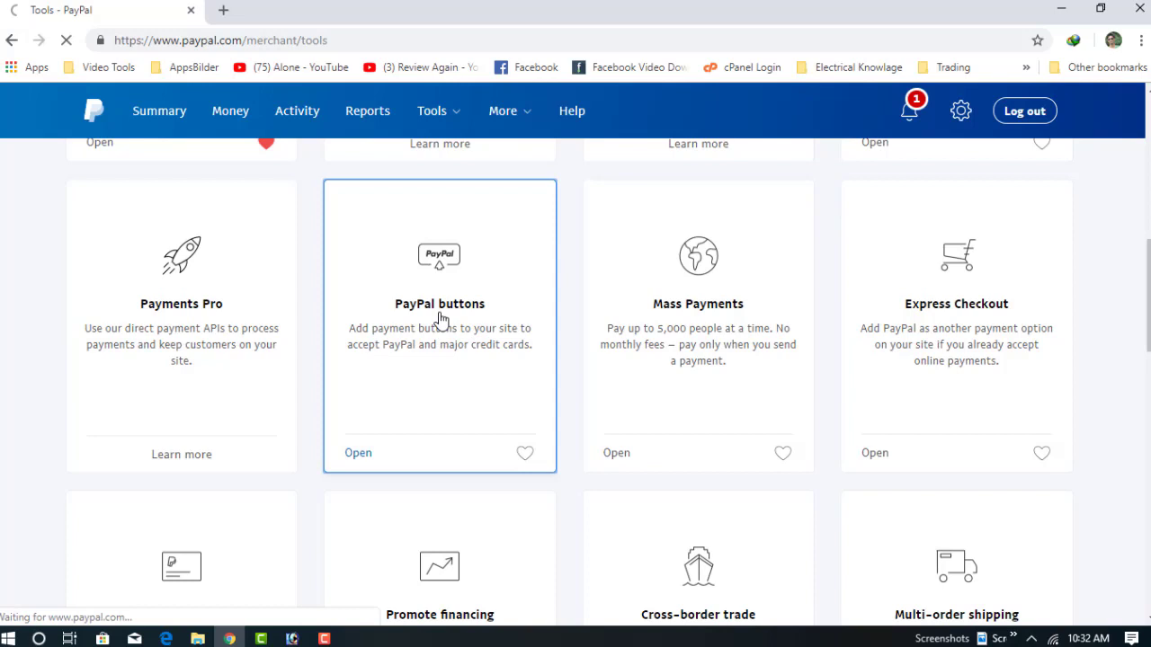
Look through the available payment button types and start creating a Donate button.
scroll(504, 311, "down", 1)
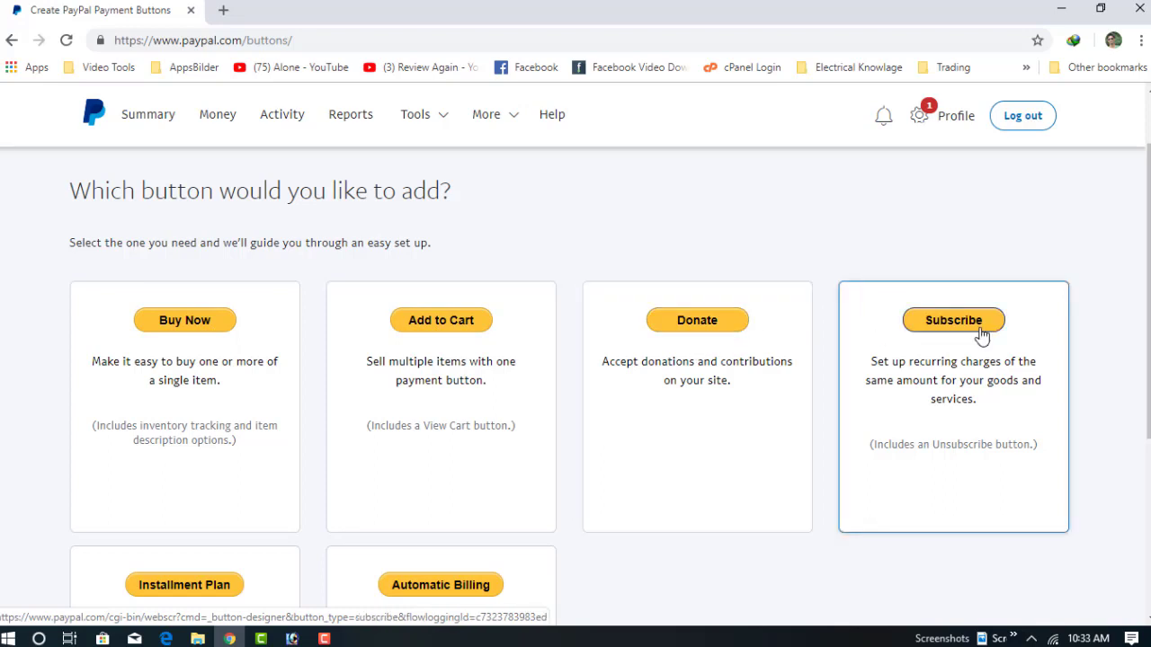
scroll(713, 380, "down", 2)
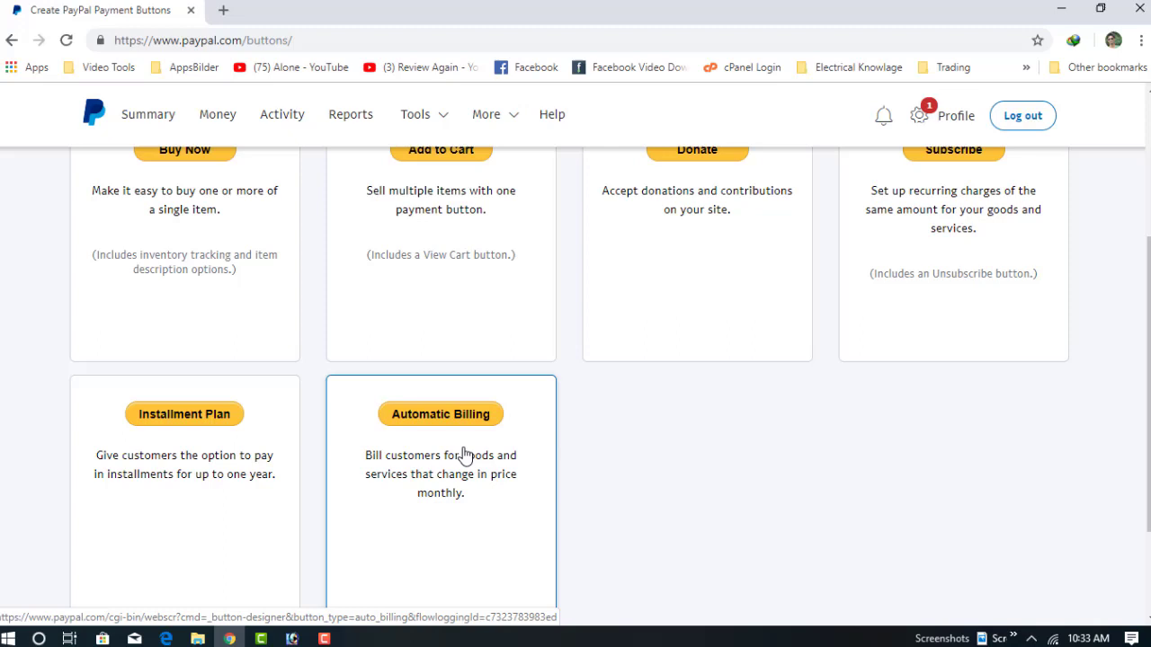
scroll(680, 545, "up", 3)
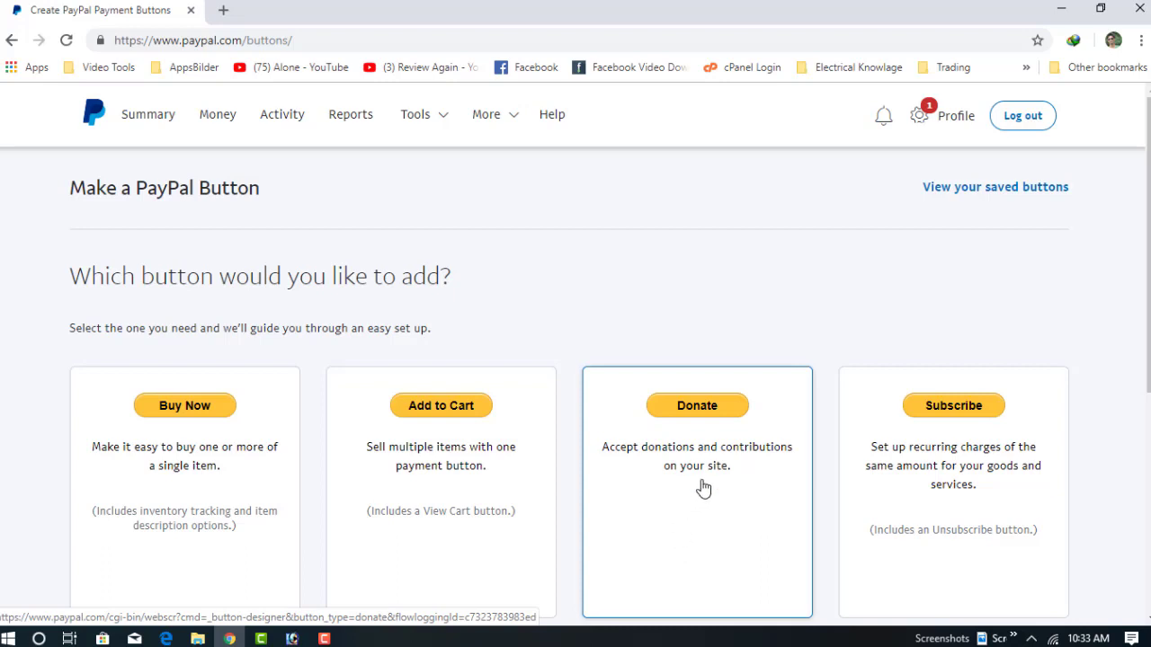
scroll(710, 404, "down", 1)
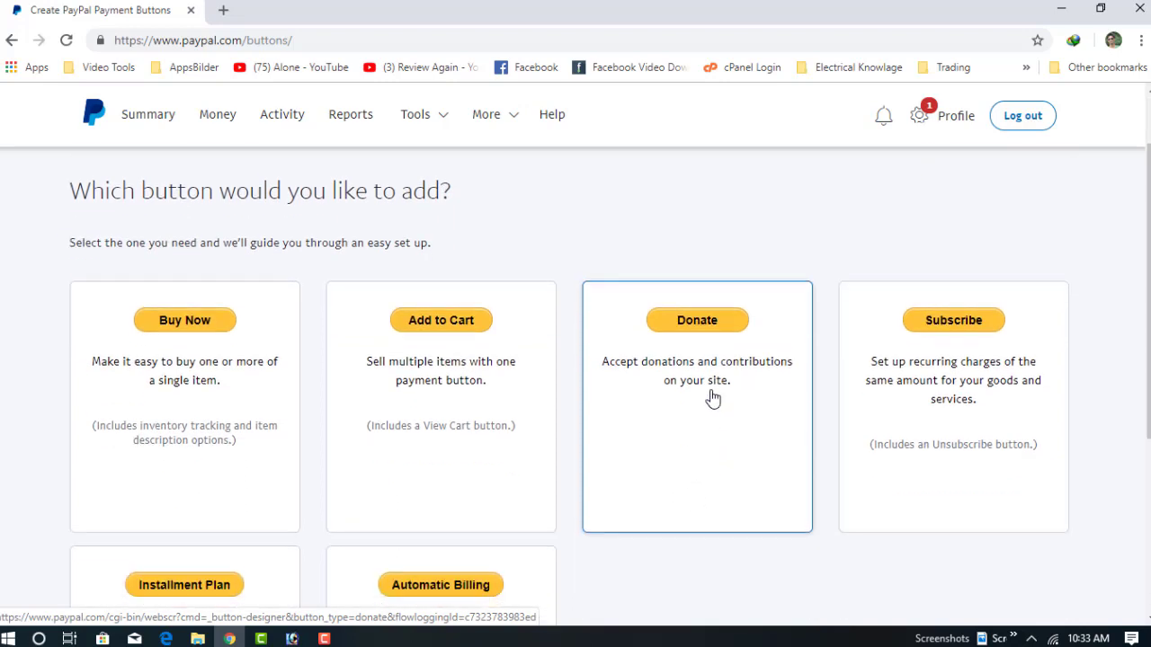
left_click(711, 334)
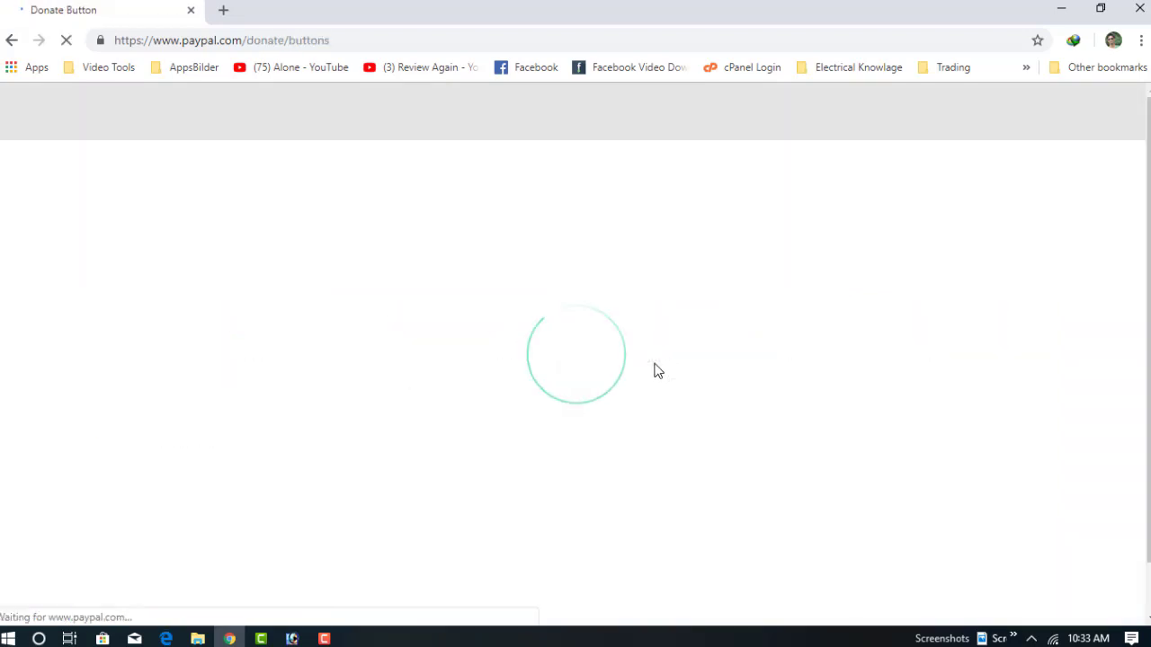
Examine the button style page, including its preview and the available country and language choices.
scroll(426, 323, "down", 2)
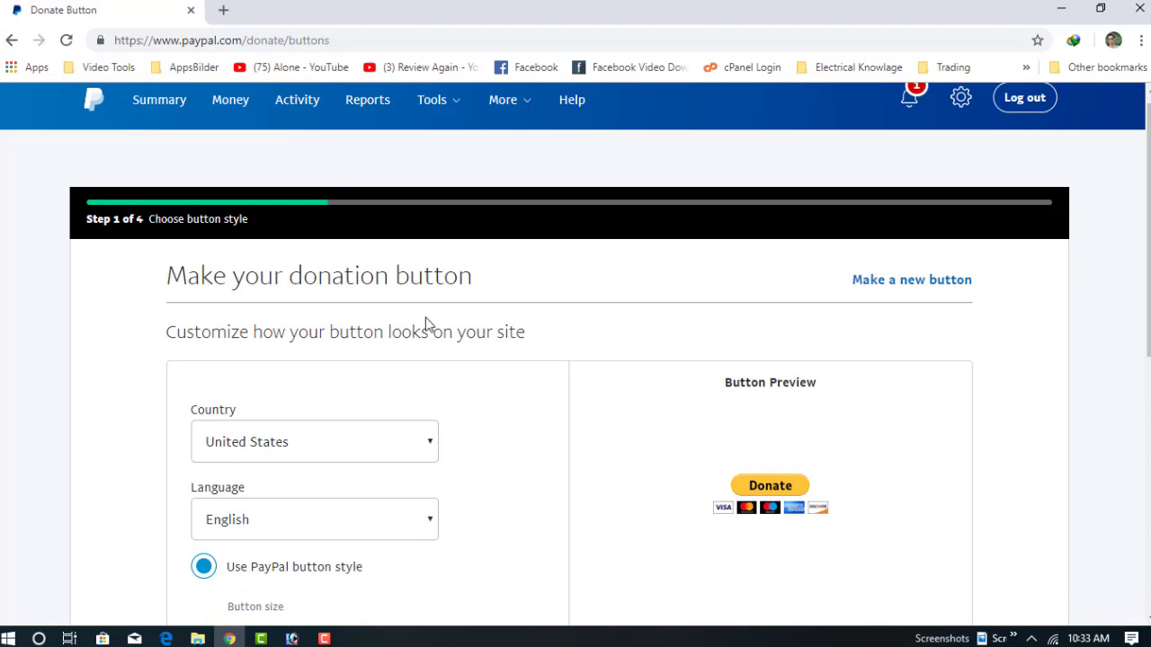
scroll(282, 167, "up", 2)
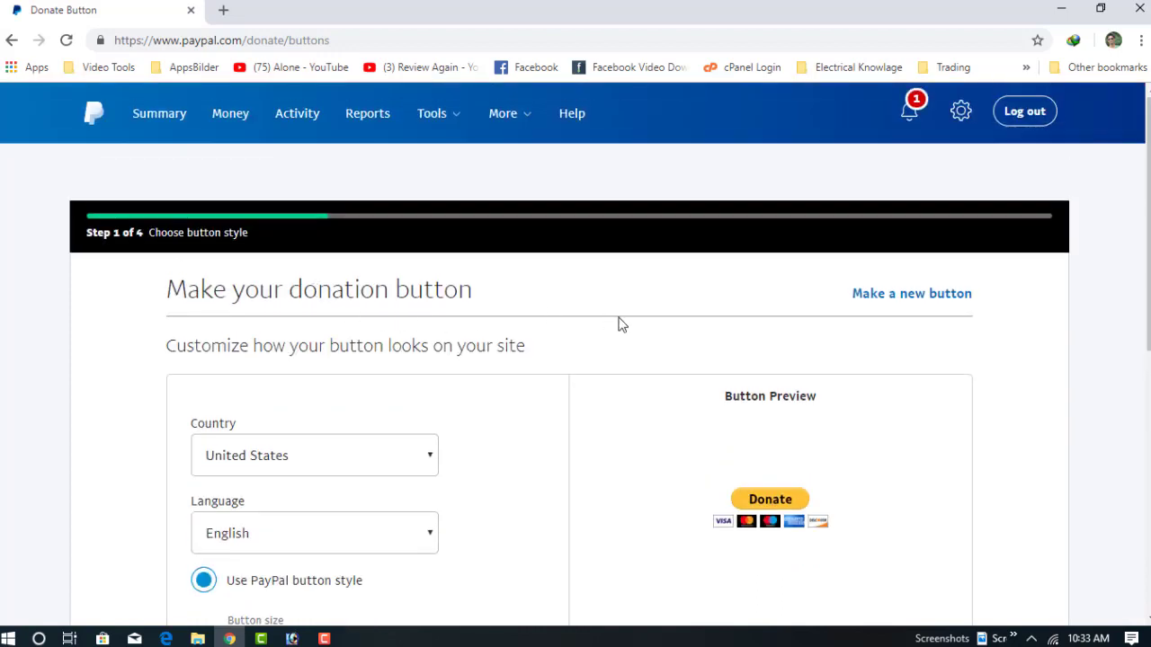
mouse_move(88, 233)
left_mouse_down()
mouse_move(176, 233)
mouse_move(94, 232)
left_mouse_up()
left_click(109, 233)
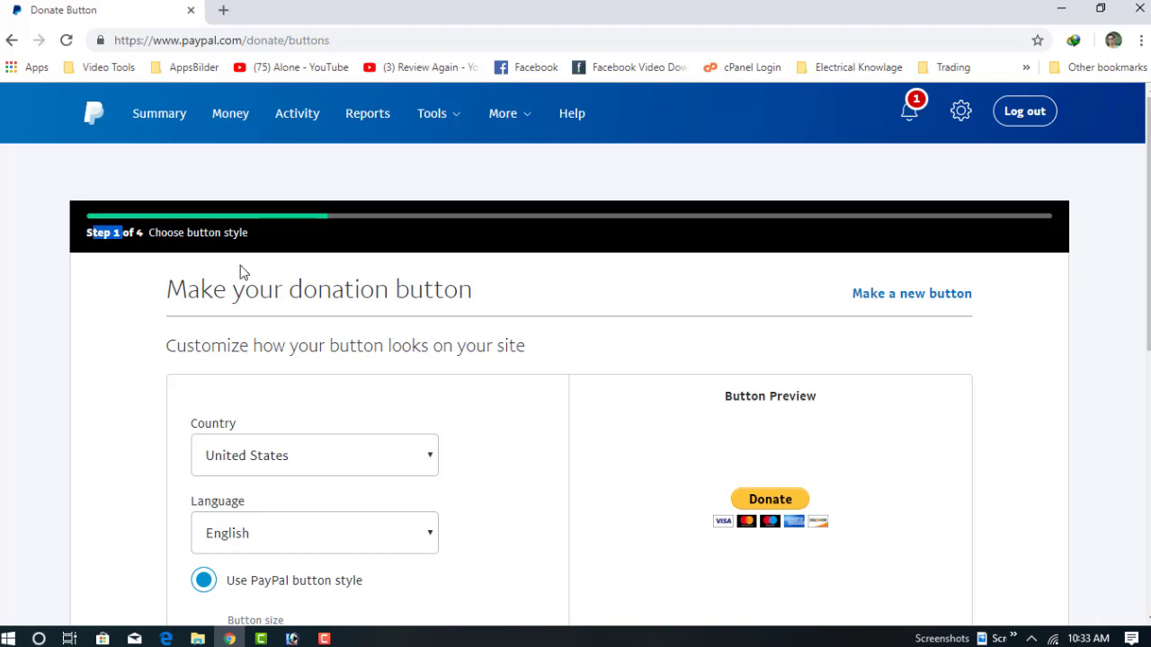
scroll(313, 311, "down", 3)
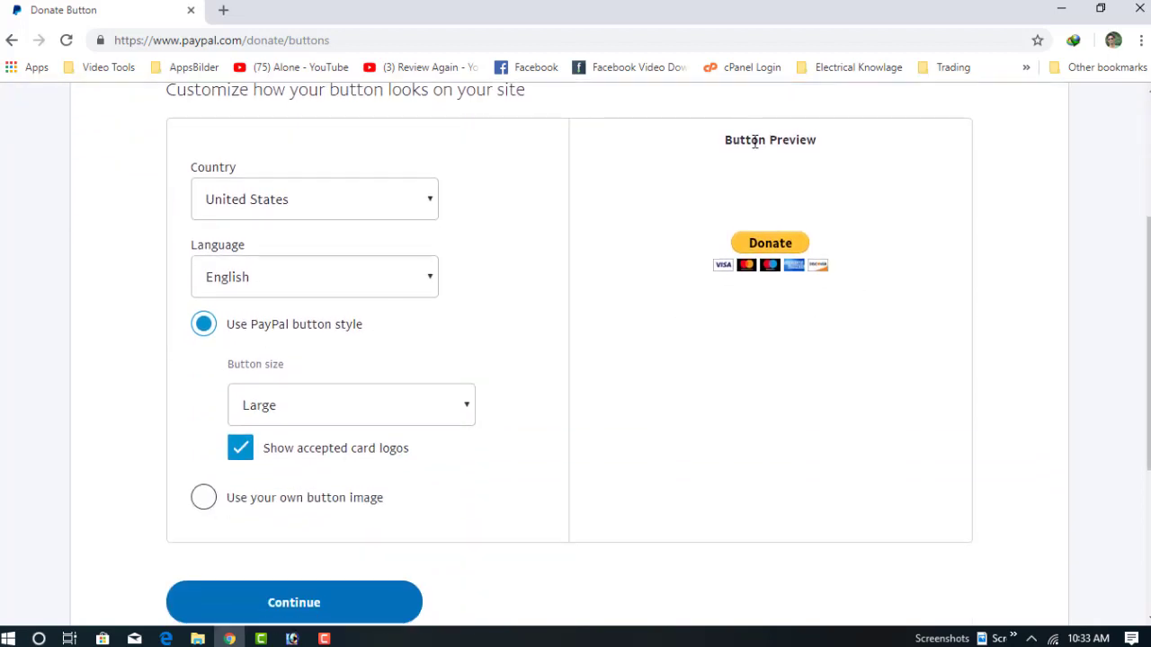
left_click_drag(797, 146, 836, 158)
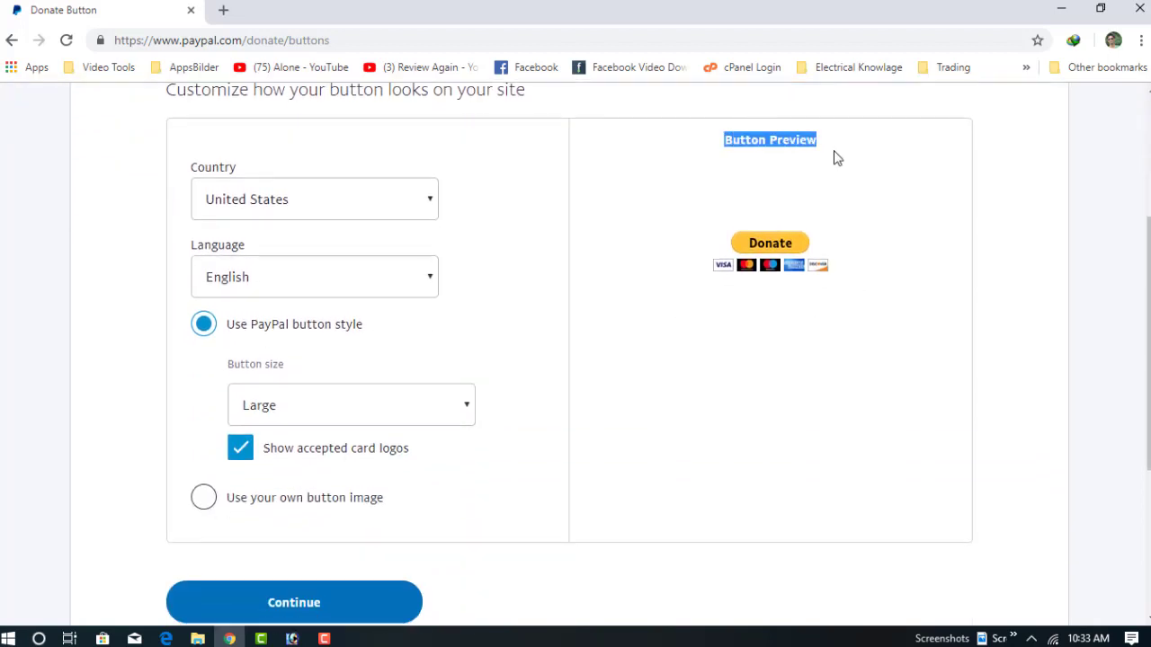
left_click(305, 205)
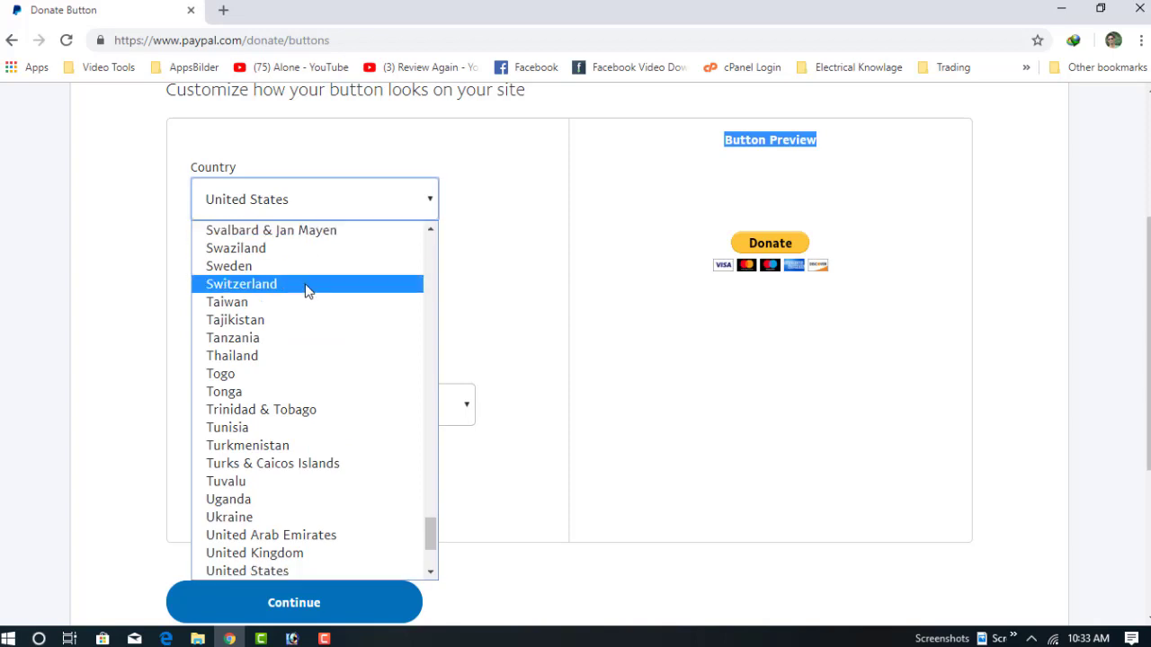
scroll(314, 377, "down", 3)
left_click(529, 235)
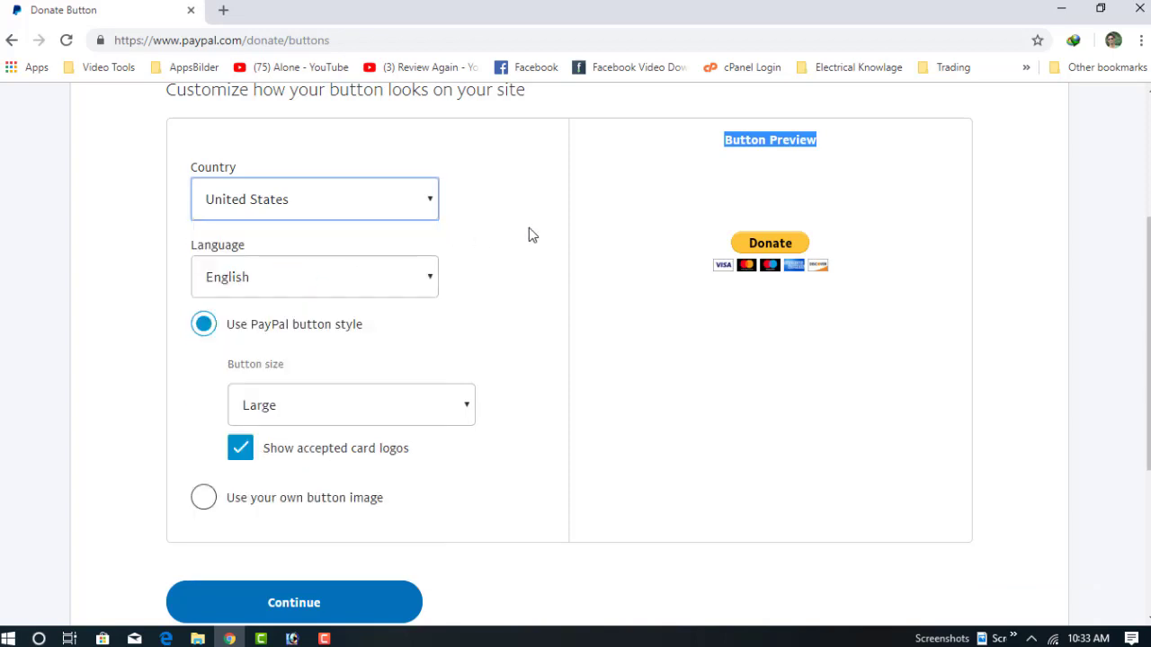
left_click(529, 234)
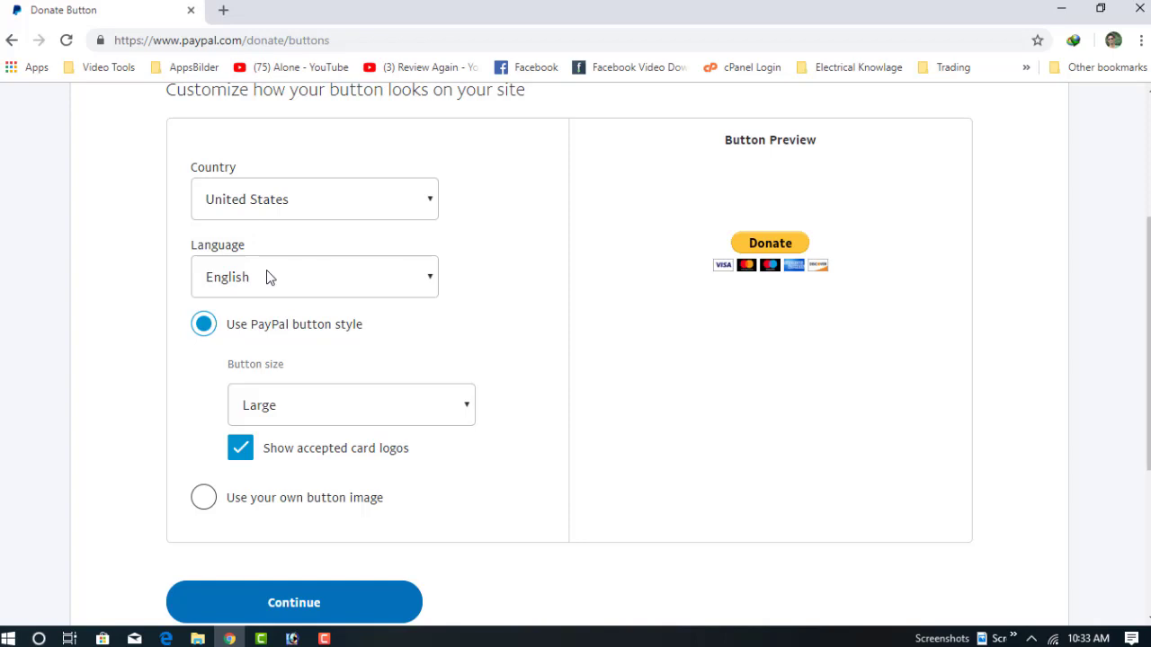
left_click(306, 278)
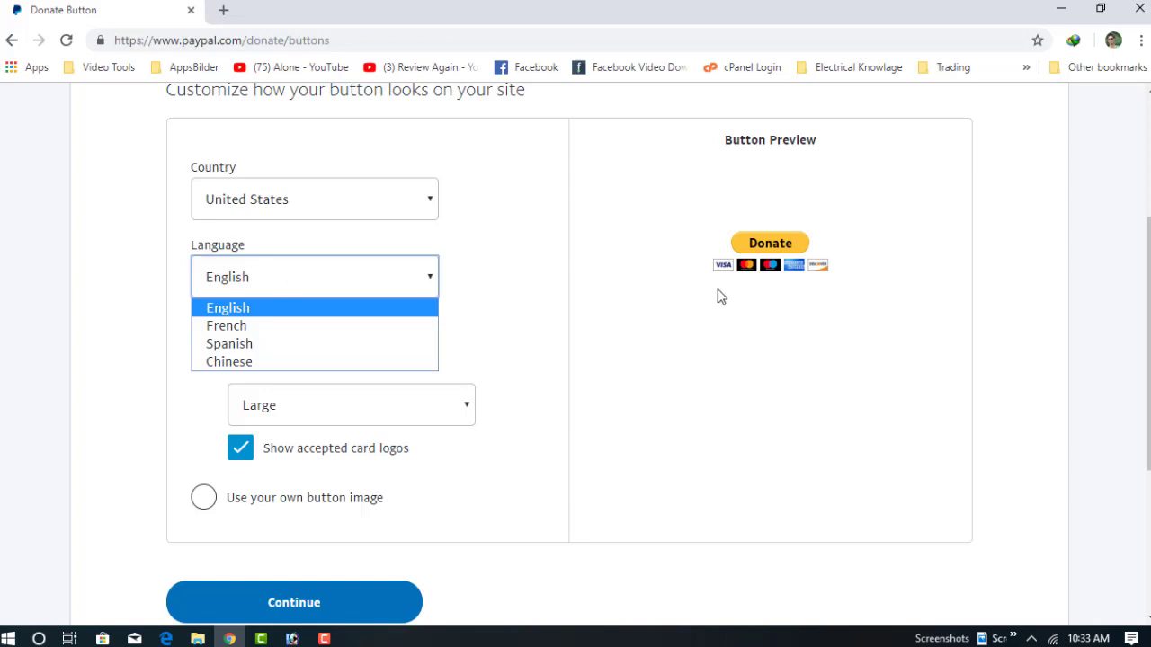
left_click(539, 314)
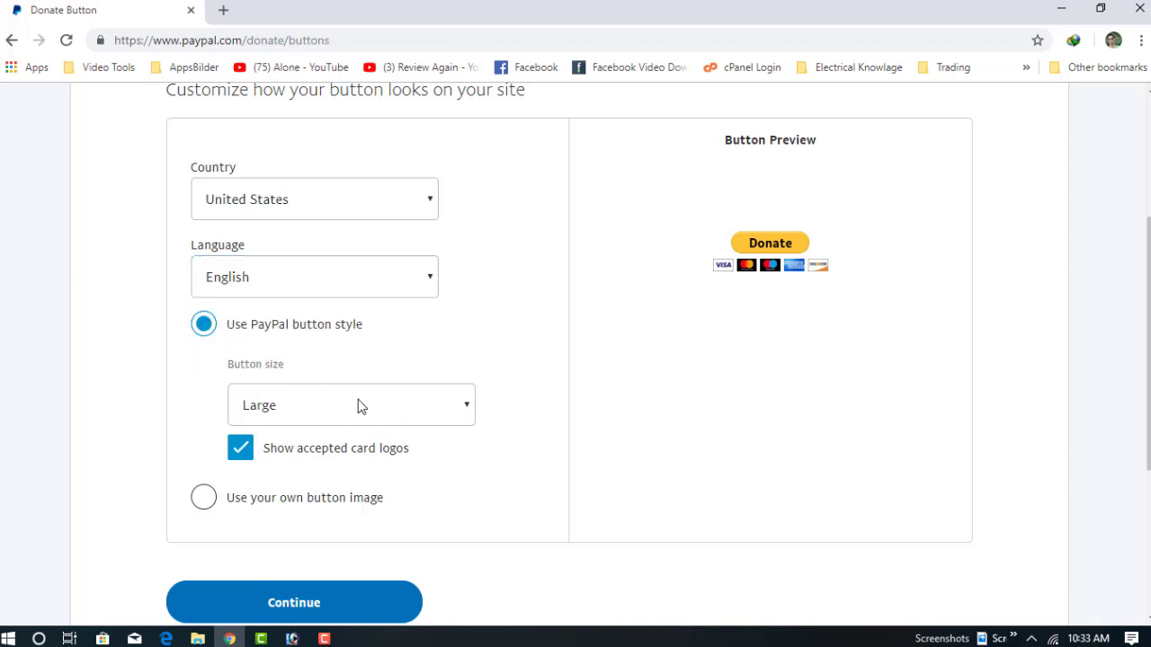
Try the Small button size to compare its preview, and restore the Large size.
left_click(389, 416)
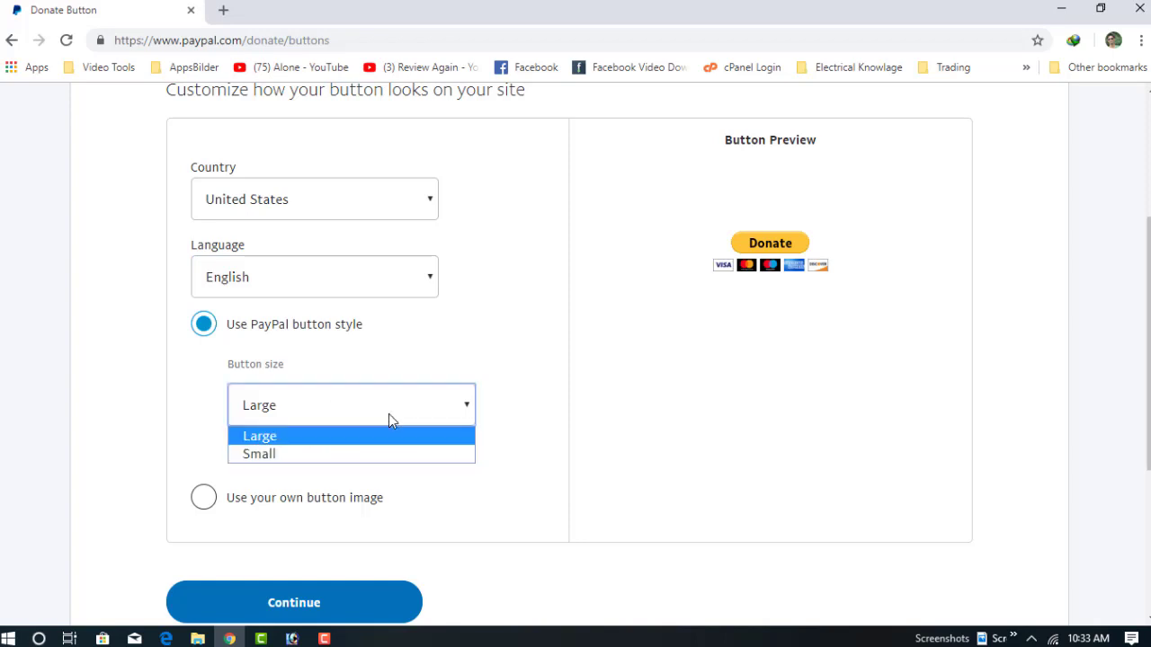
left_click(343, 455)
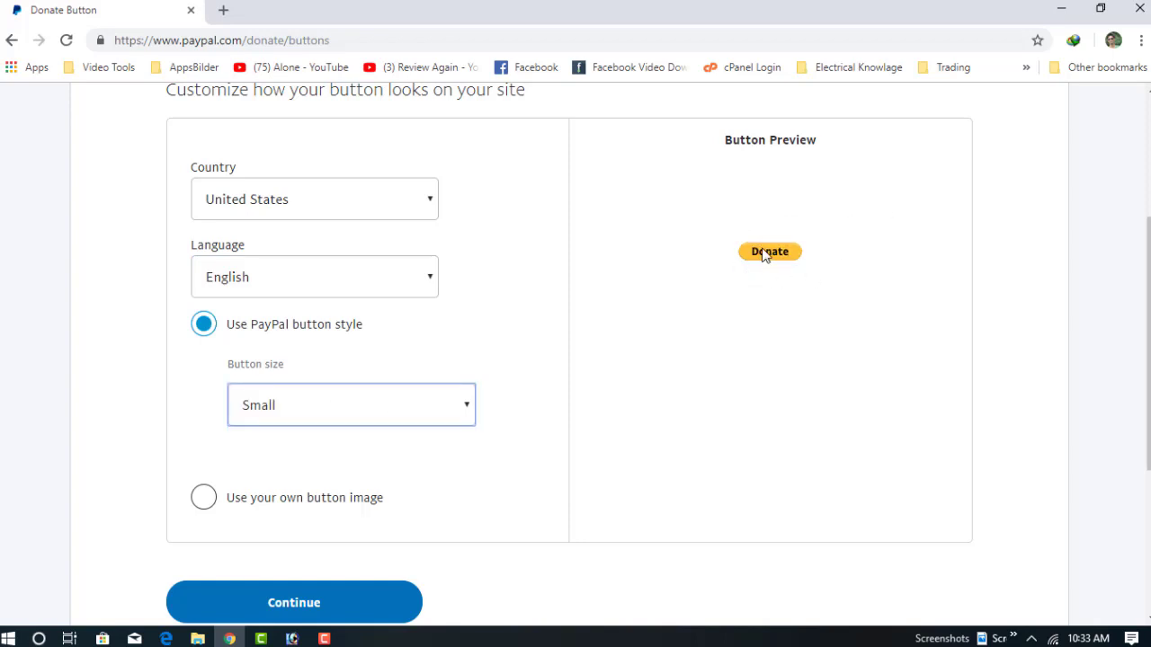
left_click(313, 402)
left_click(283, 436)
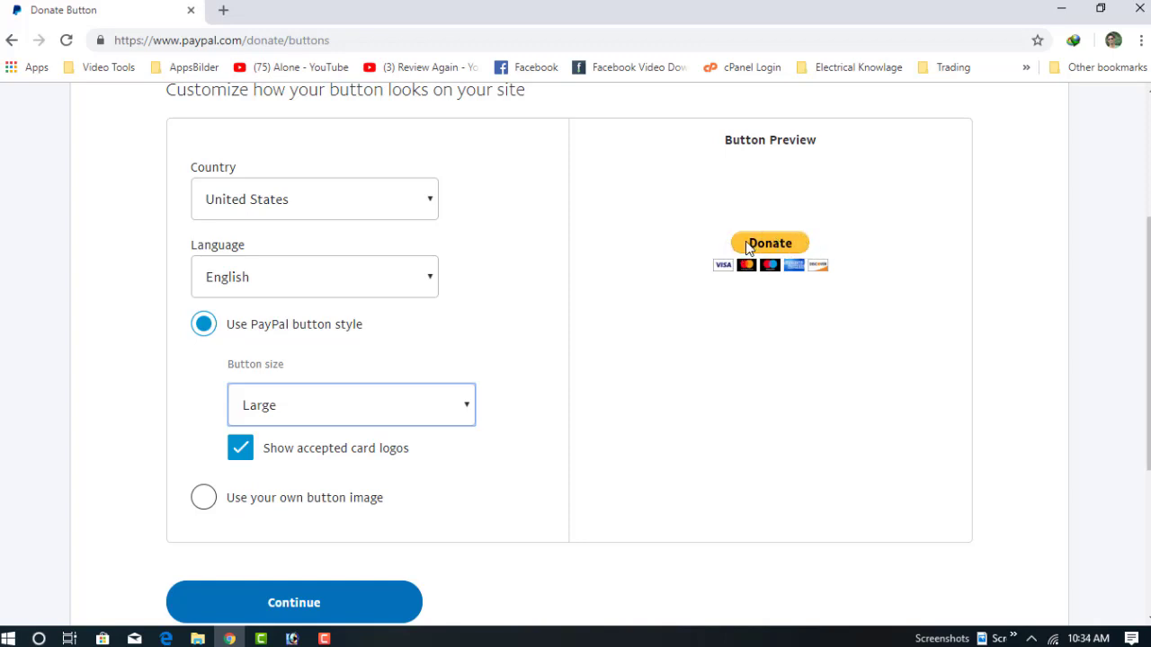
Accept the Large PayPal button style with card logos and continue to the organization name and logo page.
scroll(270, 424, "down", 1)
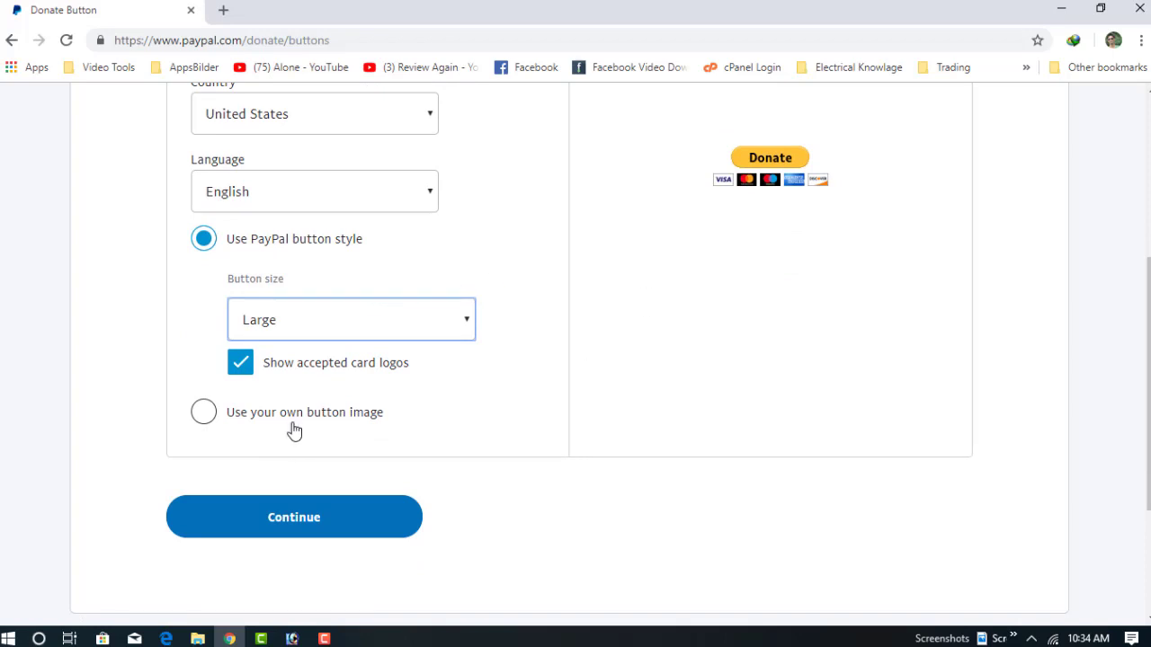
scroll(629, 439, "up", 1)
scroll(657, 334, "down", 1)
left_click(342, 536)
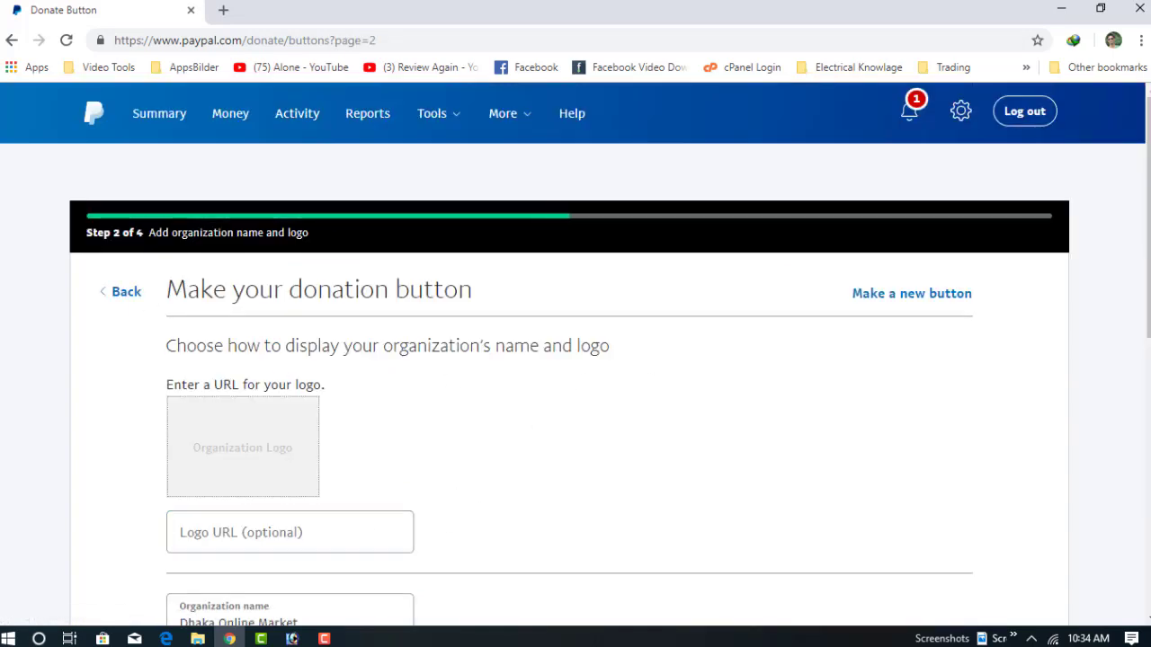
Examine the logo URL section of the organization name and logo page.
double_click(98, 232)
scroll(492, 306, "down", 2)
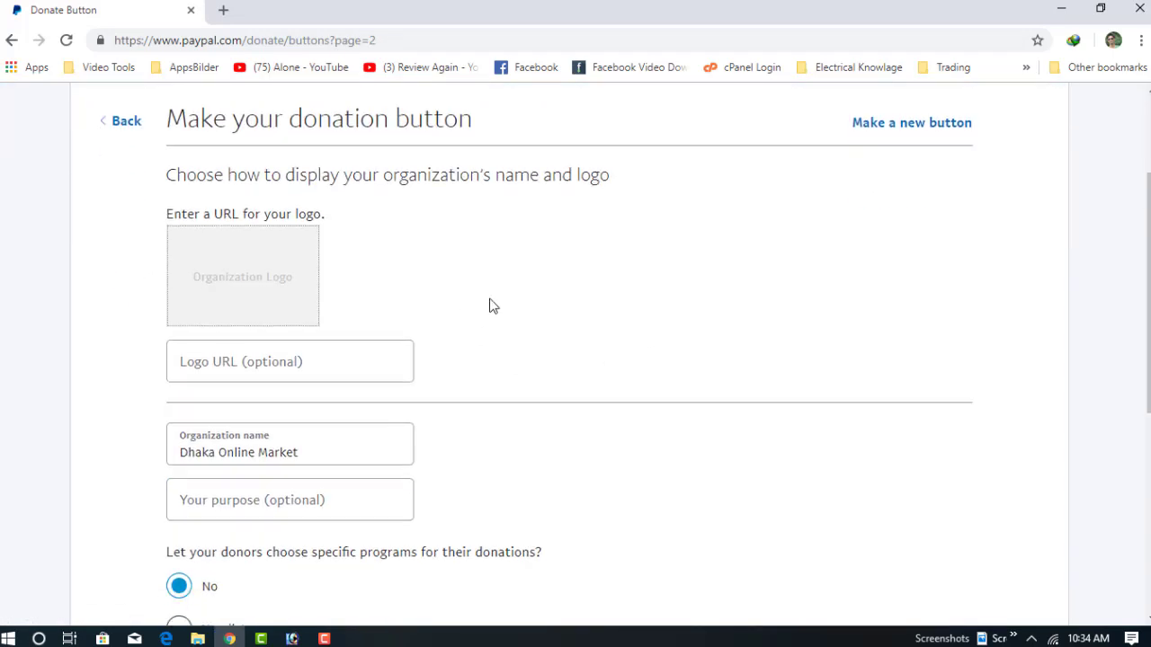
left_click_drag(168, 214, 332, 215)
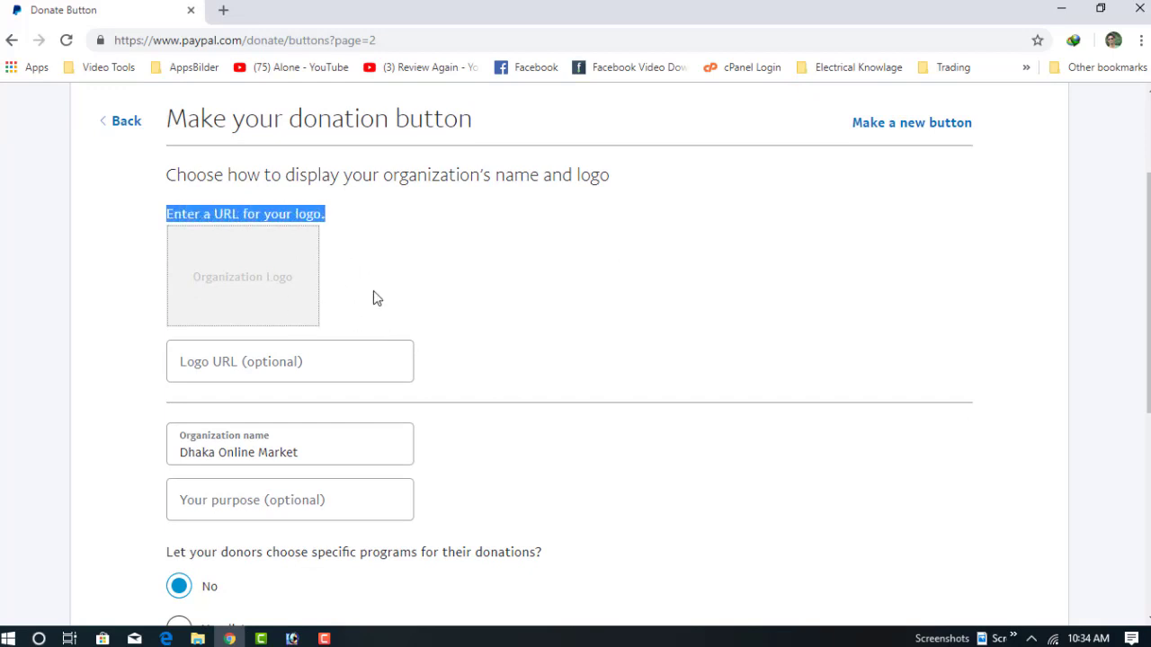
left_click(438, 267)
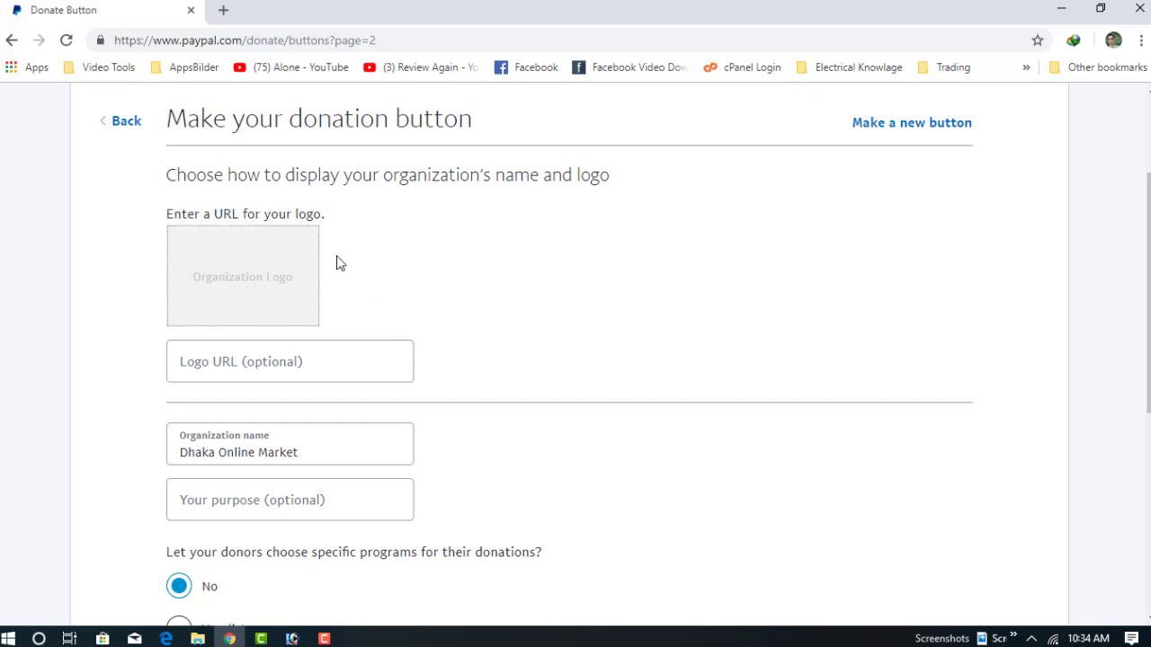
left_click(240, 362)
left_click(379, 300)
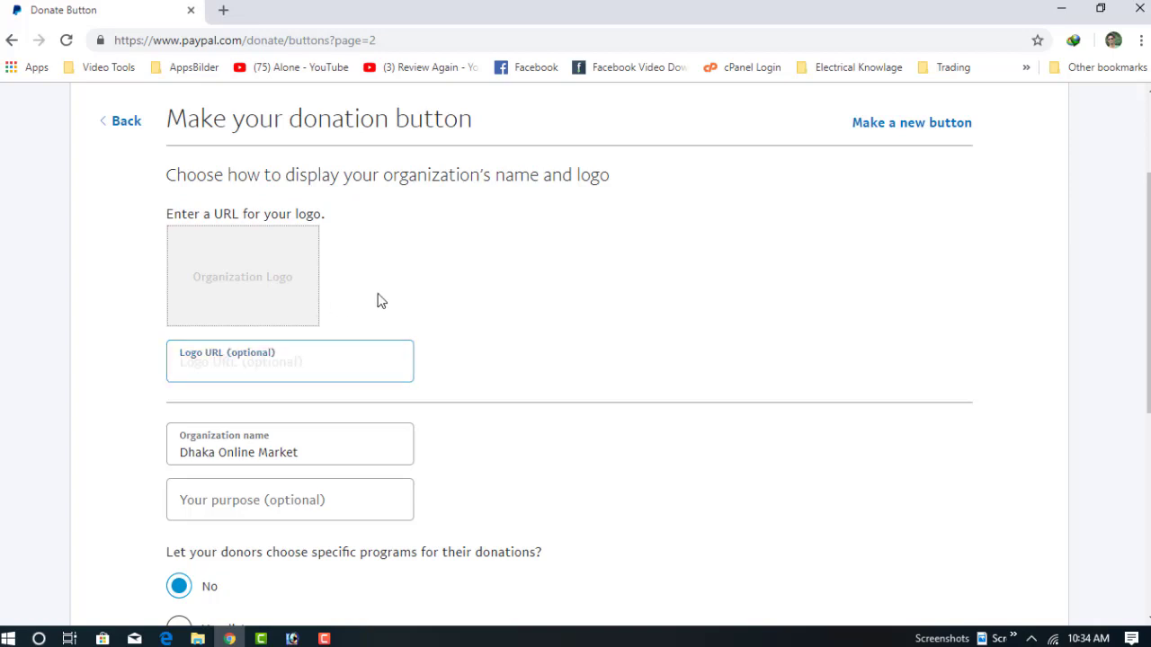
Examine the organization name and logo page, including the optional logo URL, the purpose and the donor programs question.
left_click(247, 367)
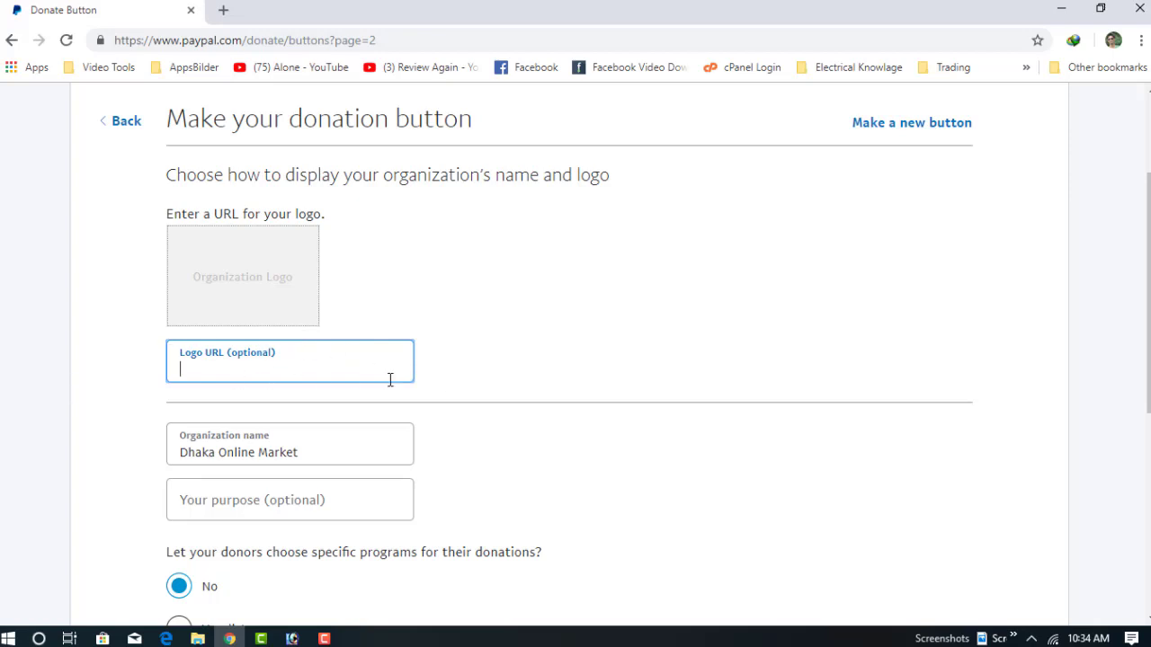
scroll(284, 398, "down", 2)
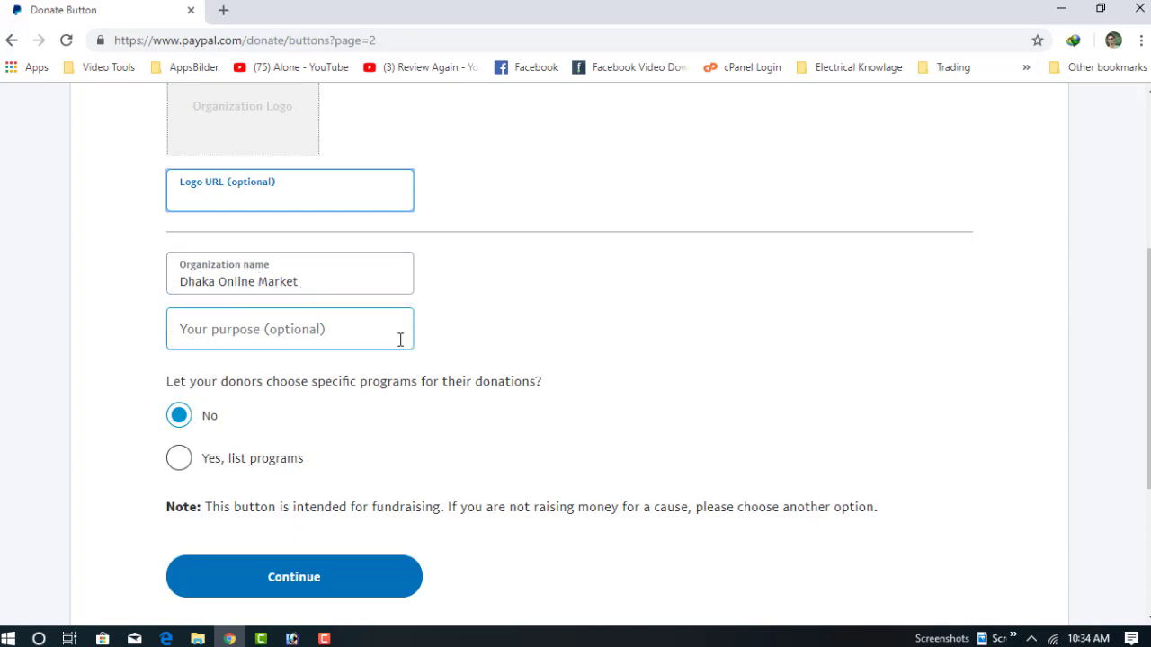
scroll(283, 282, "down", 2)
scroll(290, 293, "up", 2)
scroll(166, 334, "down", 1)
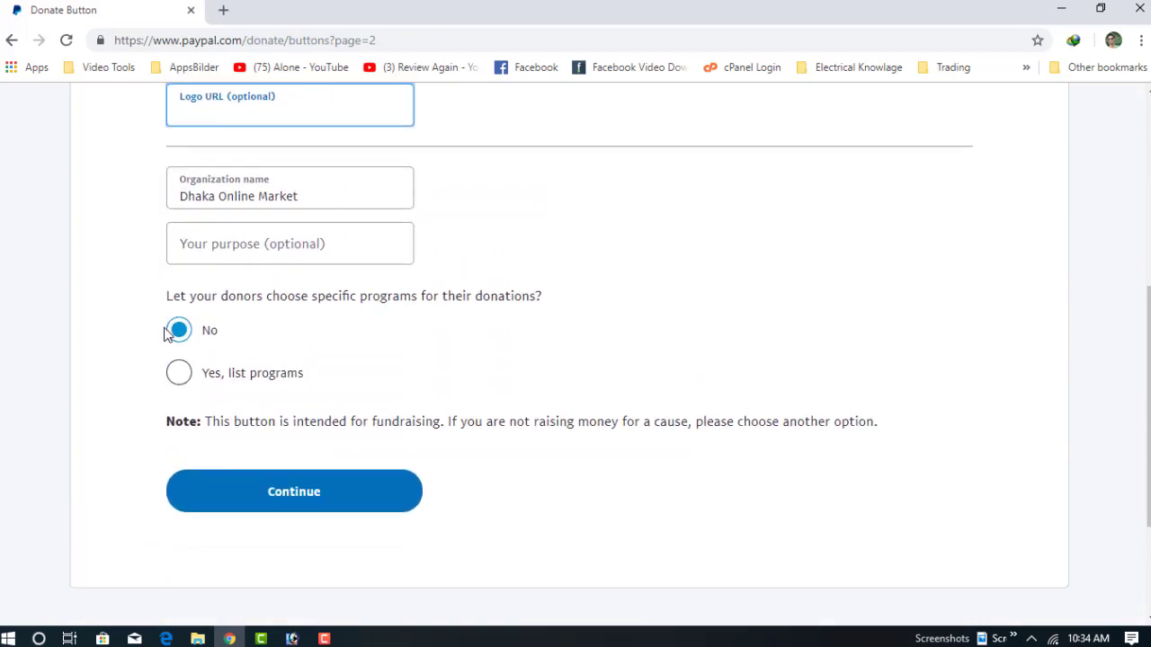
left_click_drag(164, 300, 537, 312)
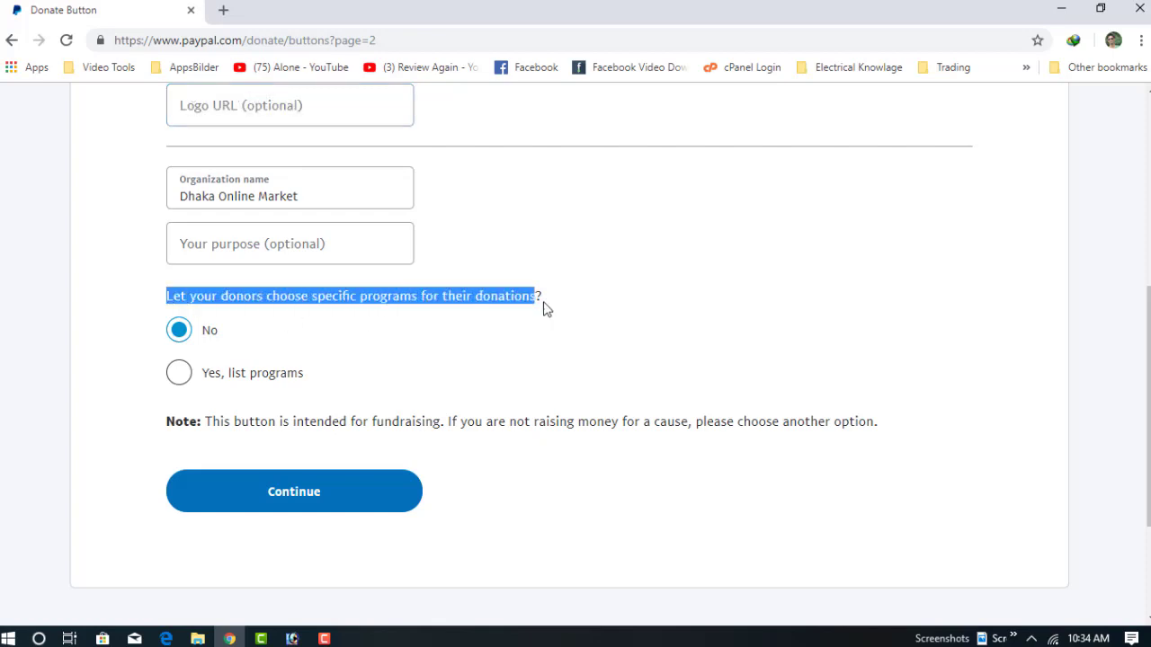
left_click(480, 342)
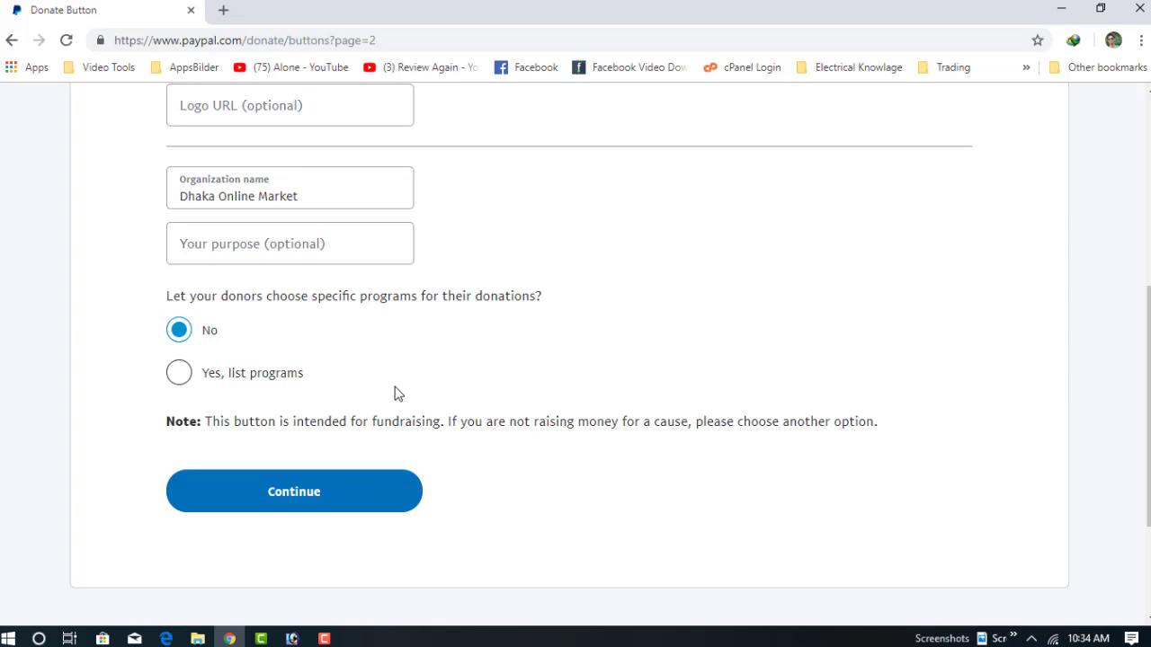
Try the "Yes, list programs" option for donors with its program name field, and restore the No option.
left_click(178, 373)
left_click(329, 418)
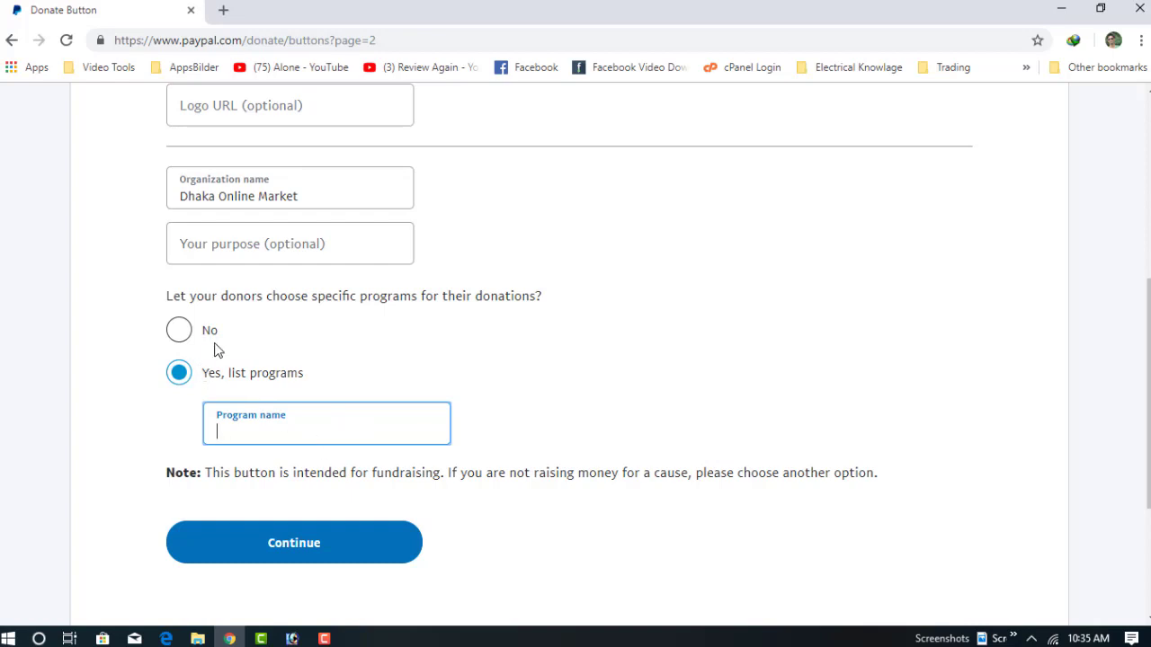
left_click(180, 330)
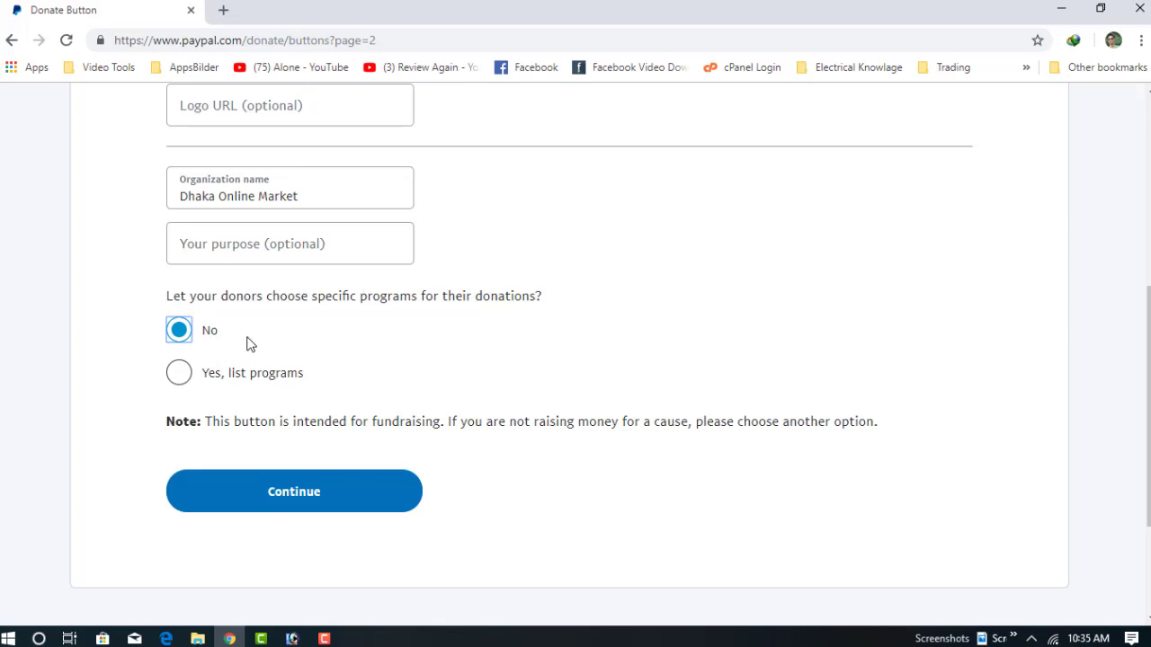
Continue to the donation amounts page and choose USD as the currency for receiving donations.
left_click(303, 507)
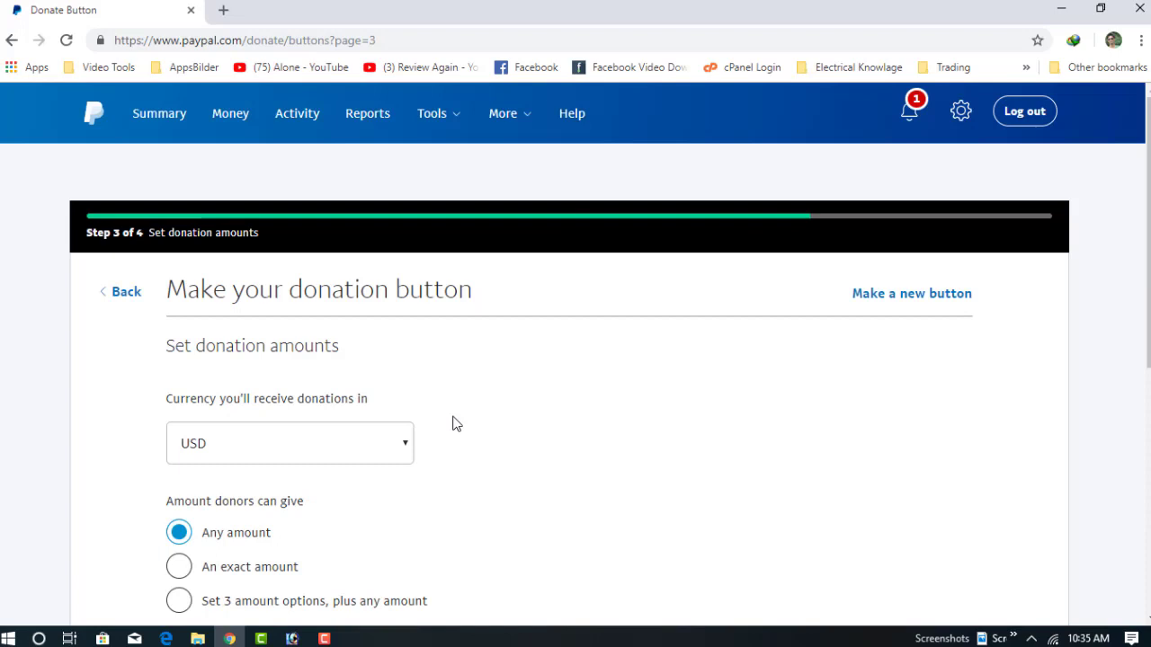
scroll(368, 336, "down", 2)
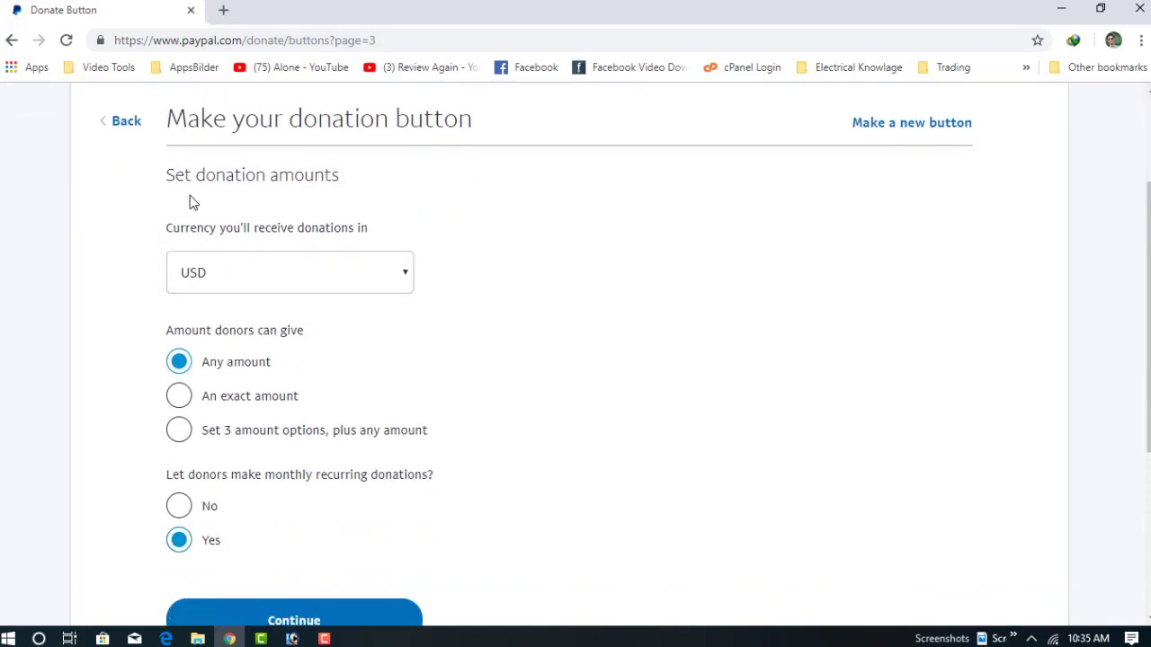
scroll(195, 223, "up", 2)
left_click_drag(121, 241, 72, 239)
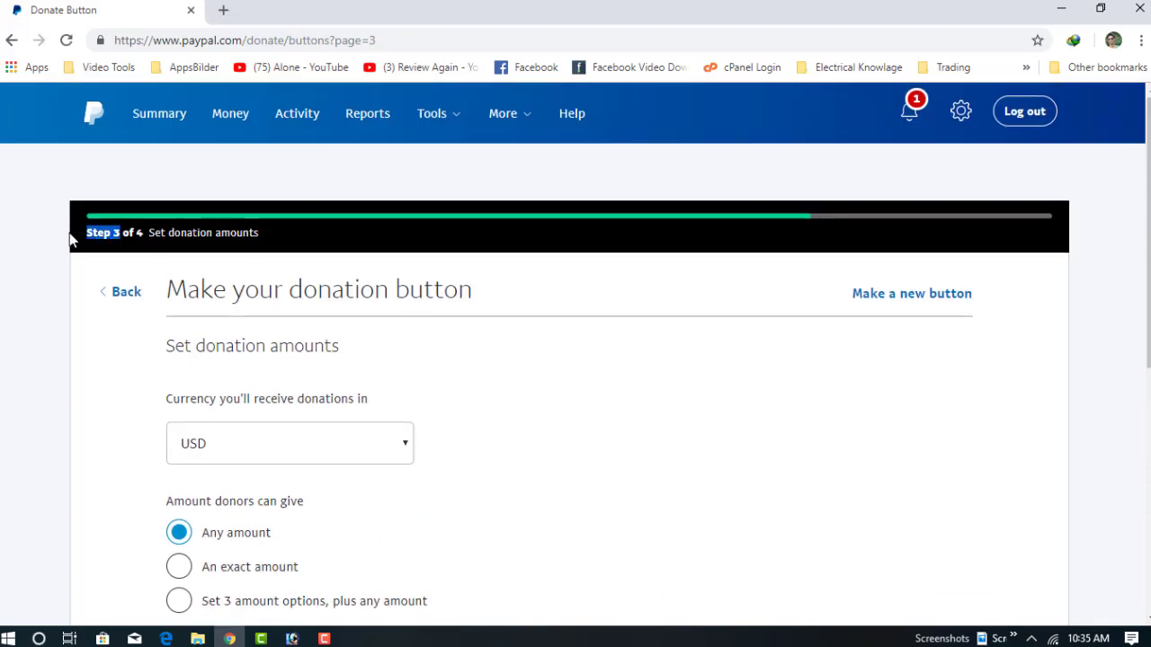
scroll(392, 391, "down", 2)
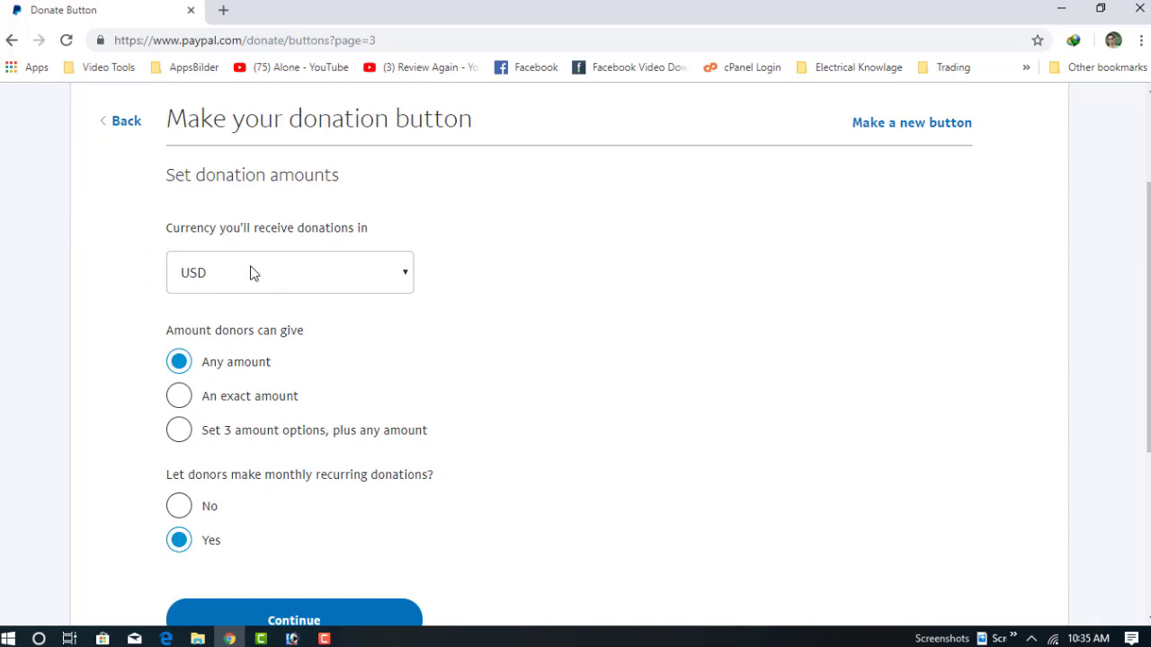
left_click(254, 275)
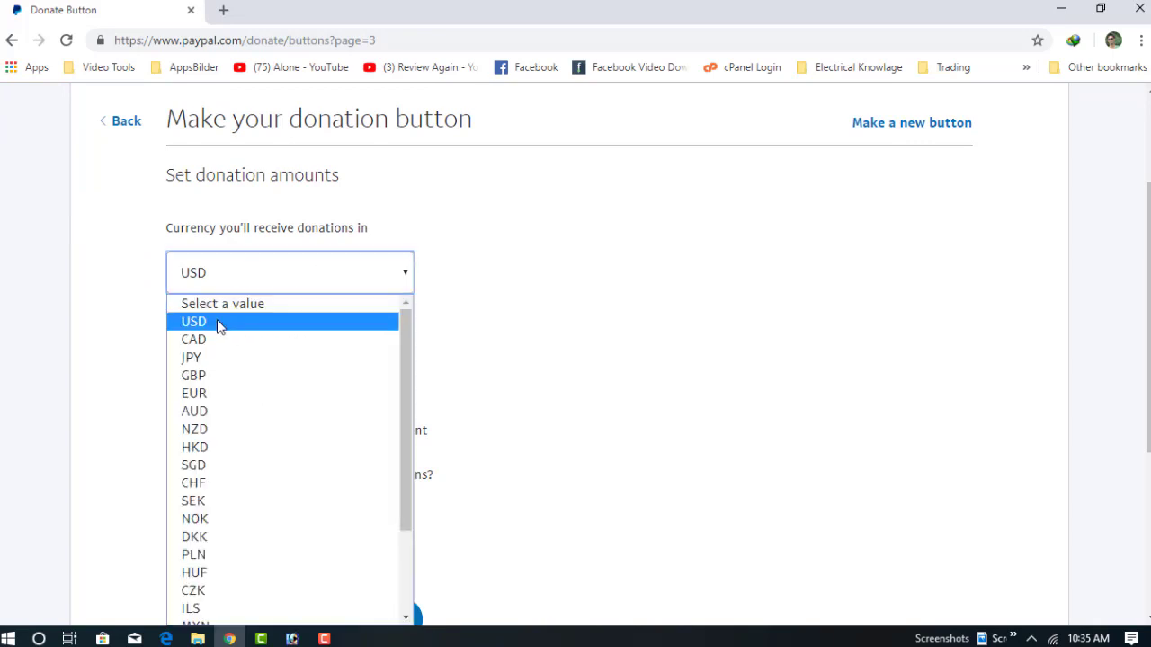
left_click(217, 321)
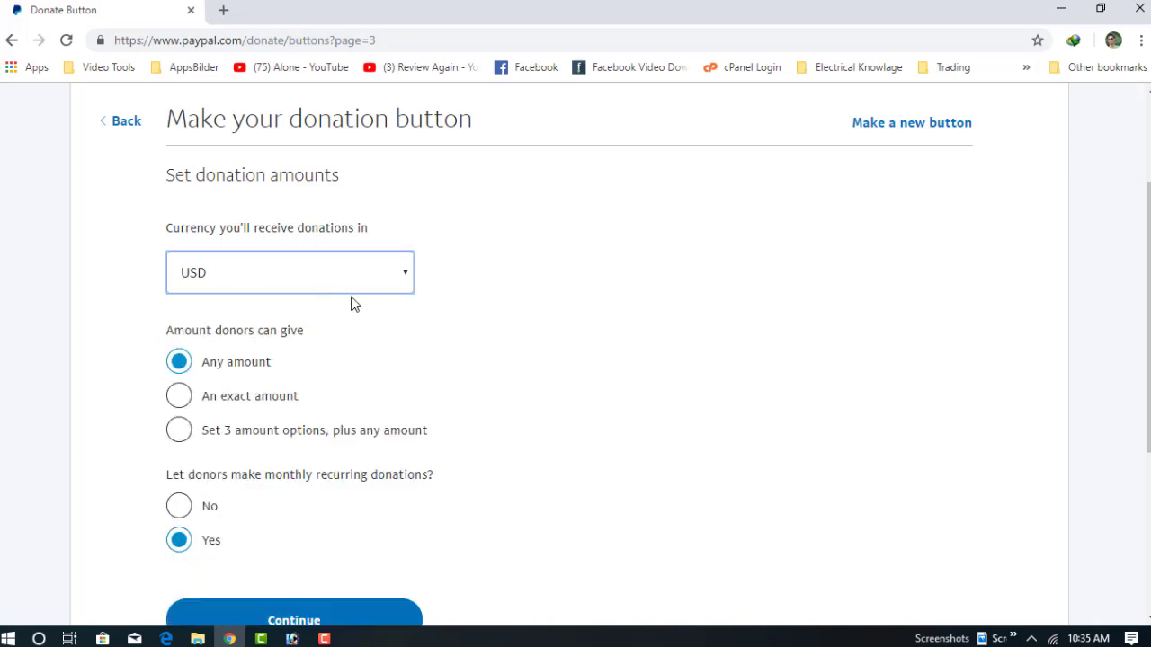
Examine the choices for the amount donors can give, including any amount and an exact amount.
scroll(352, 303, "down", 1)
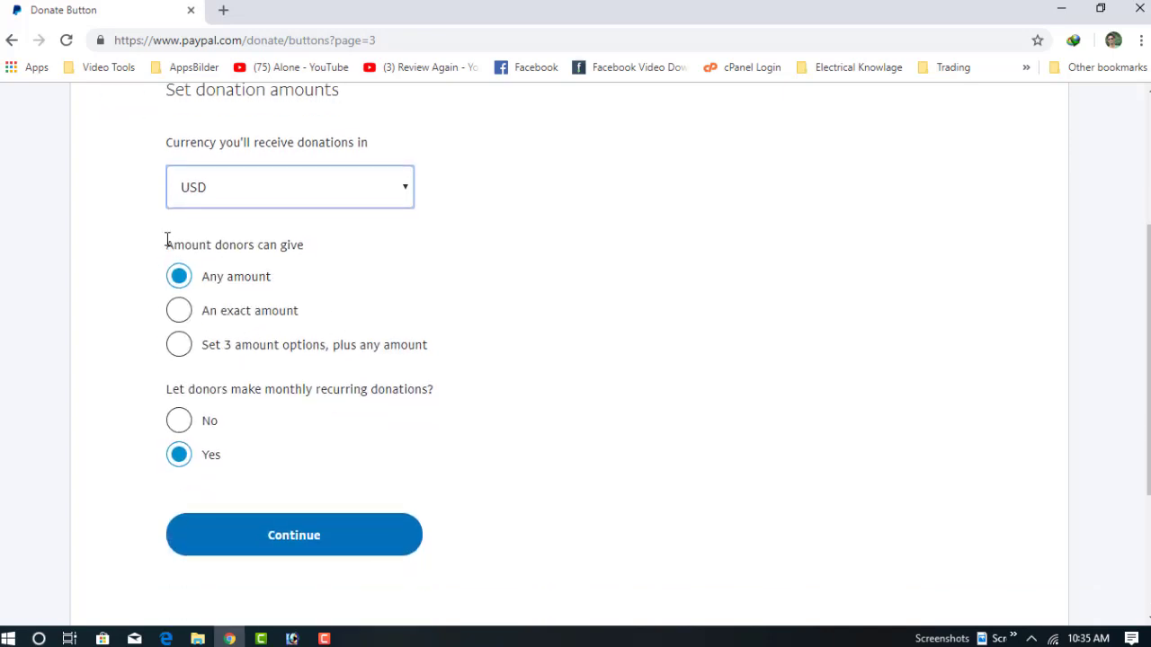
left_click_drag(167, 239, 309, 244)
left_click(345, 273)
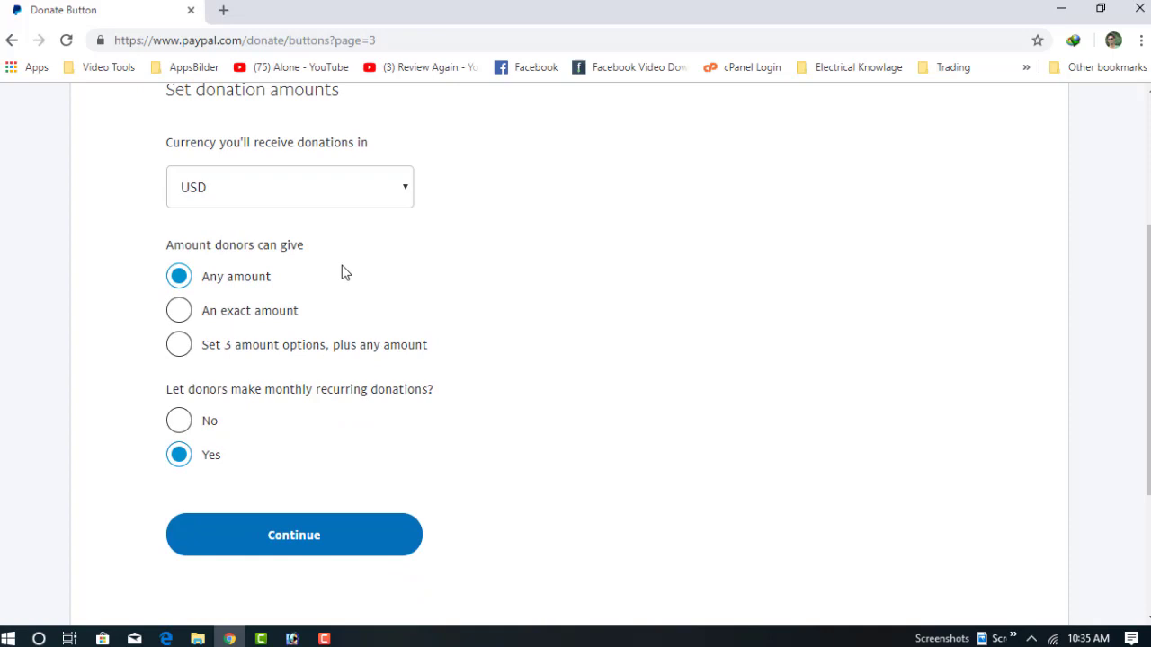
left_click_drag(267, 284, 198, 291)
left_click_drag(308, 321, 204, 327)
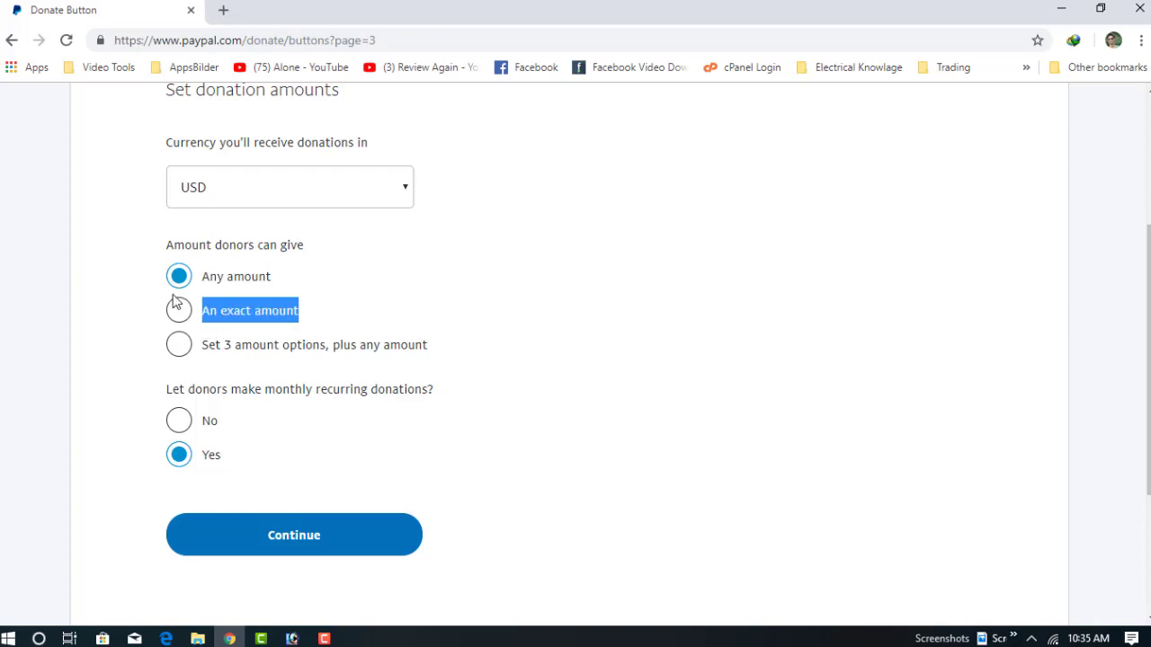
Try the exact amount option with its amount field, review the three-amount option, and restore Any amount.
left_click(177, 313)
left_click(280, 358)
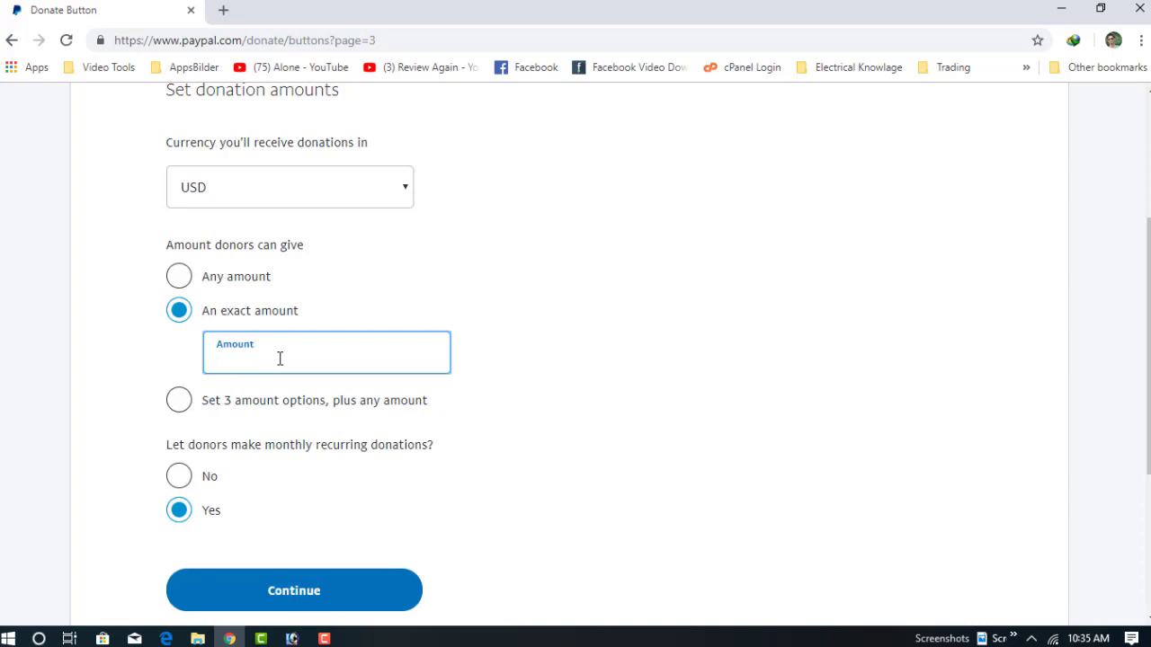
type("0.01")
left_click(177, 411)
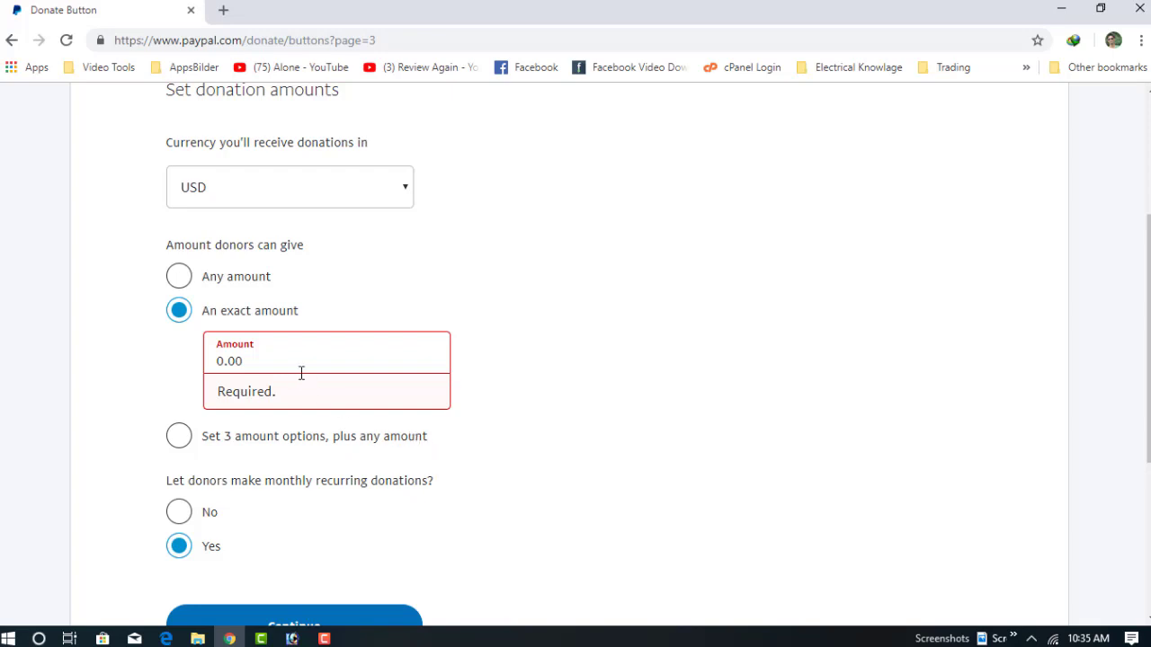
left_click(258, 366)
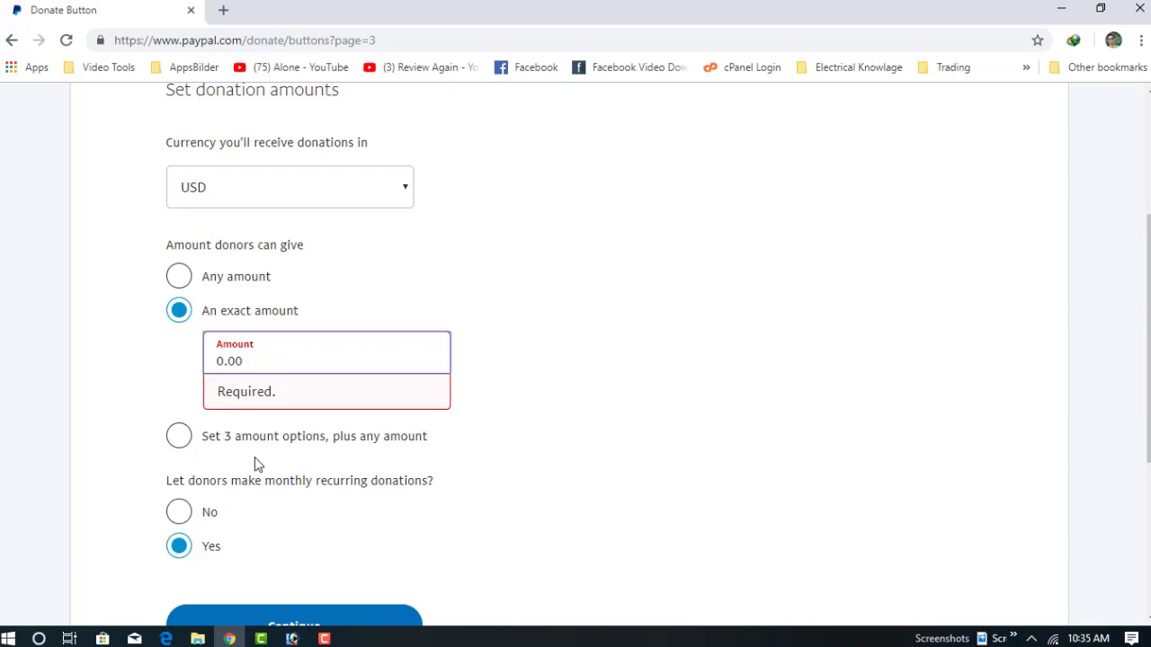
left_click_drag(366, 441, 463, 452)
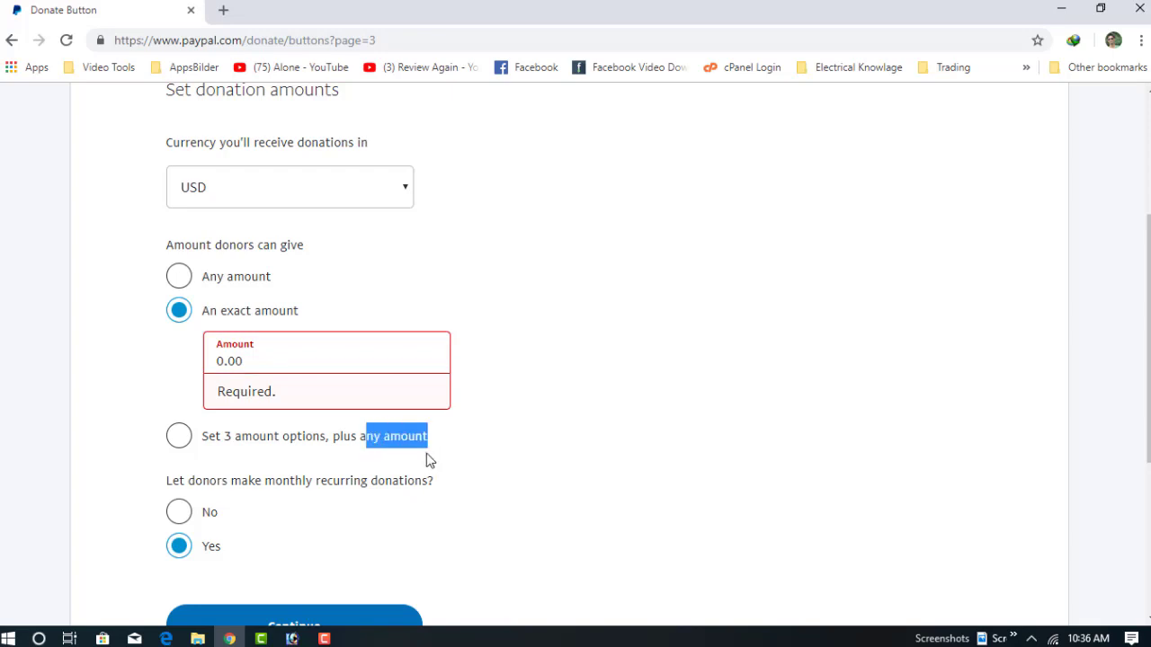
left_click_drag(318, 455, 250, 441)
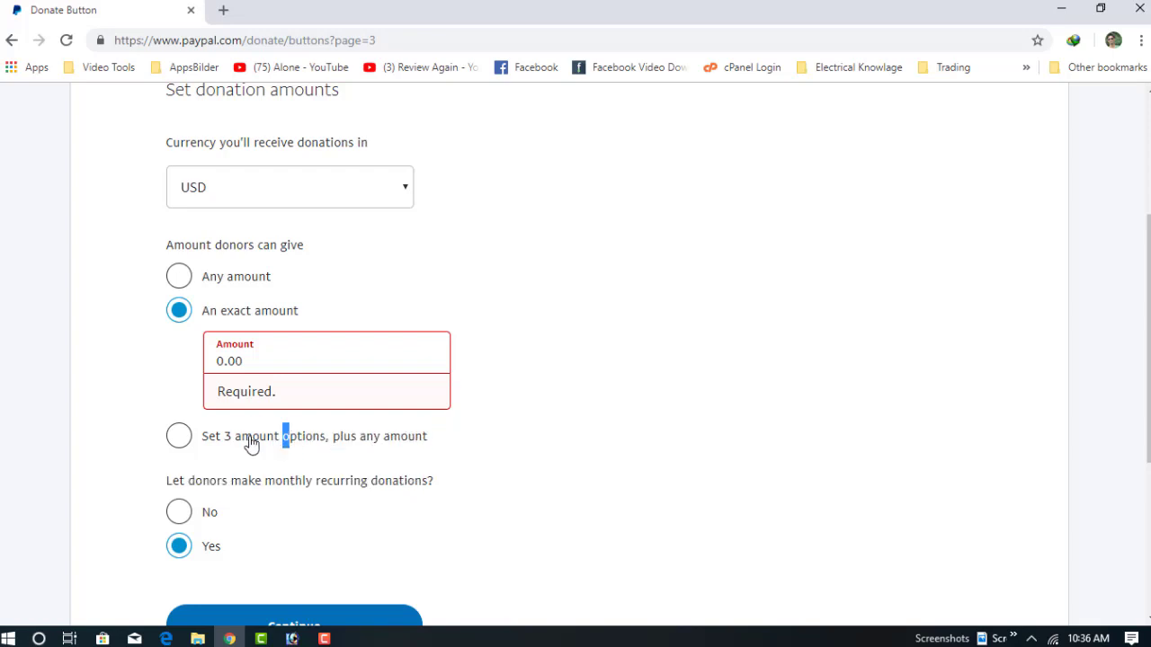
left_click(178, 276)
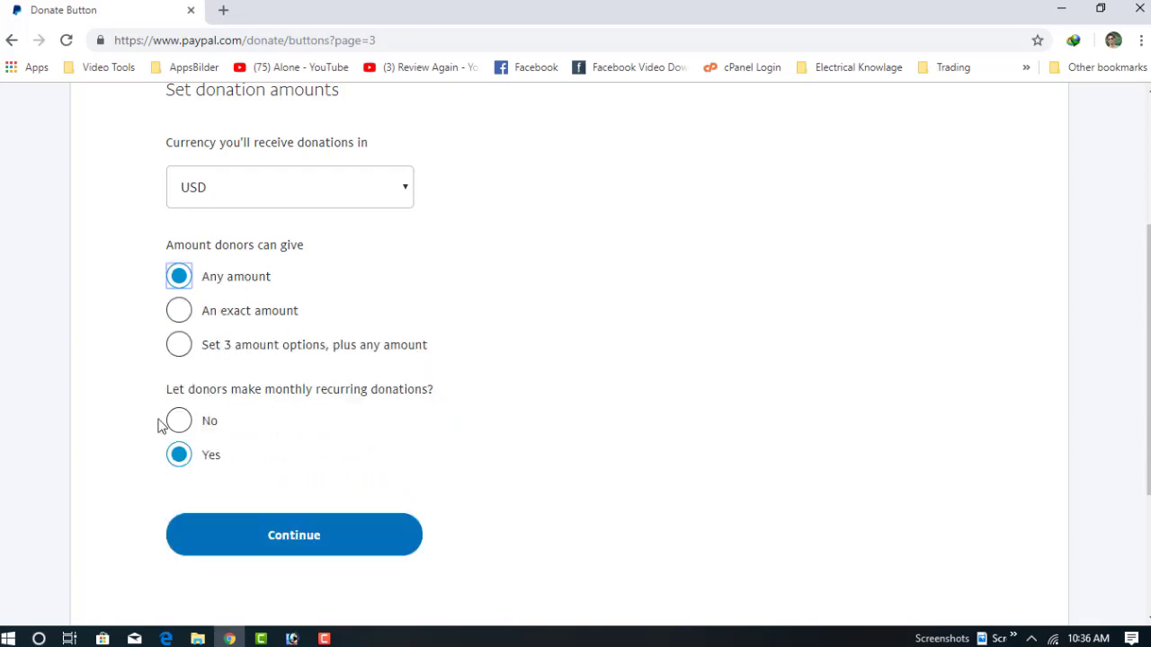
Set monthly recurring donations to No and continue to the optional settings page.
left_click_drag(167, 389, 443, 397)
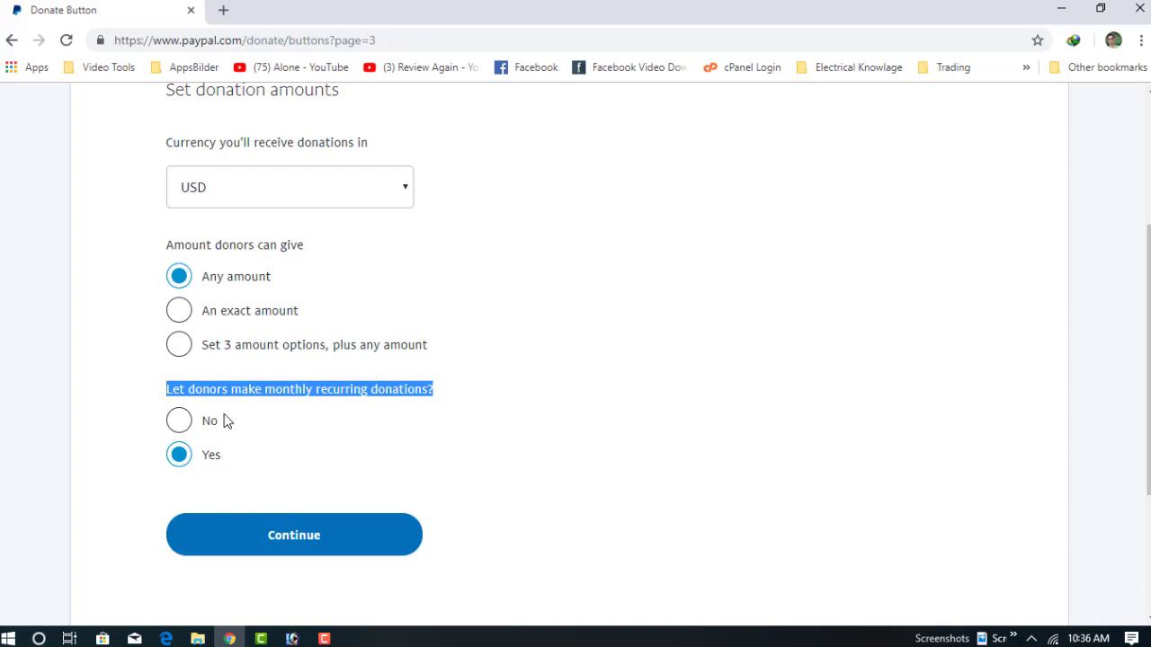
left_click(450, 387)
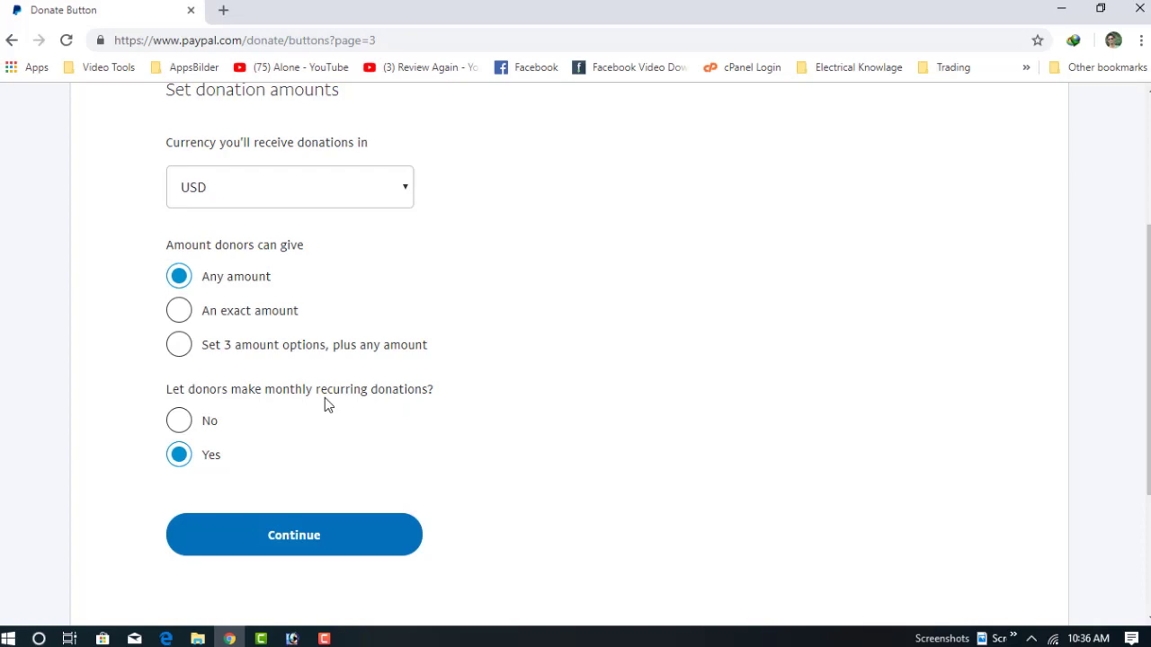
left_click(190, 422)
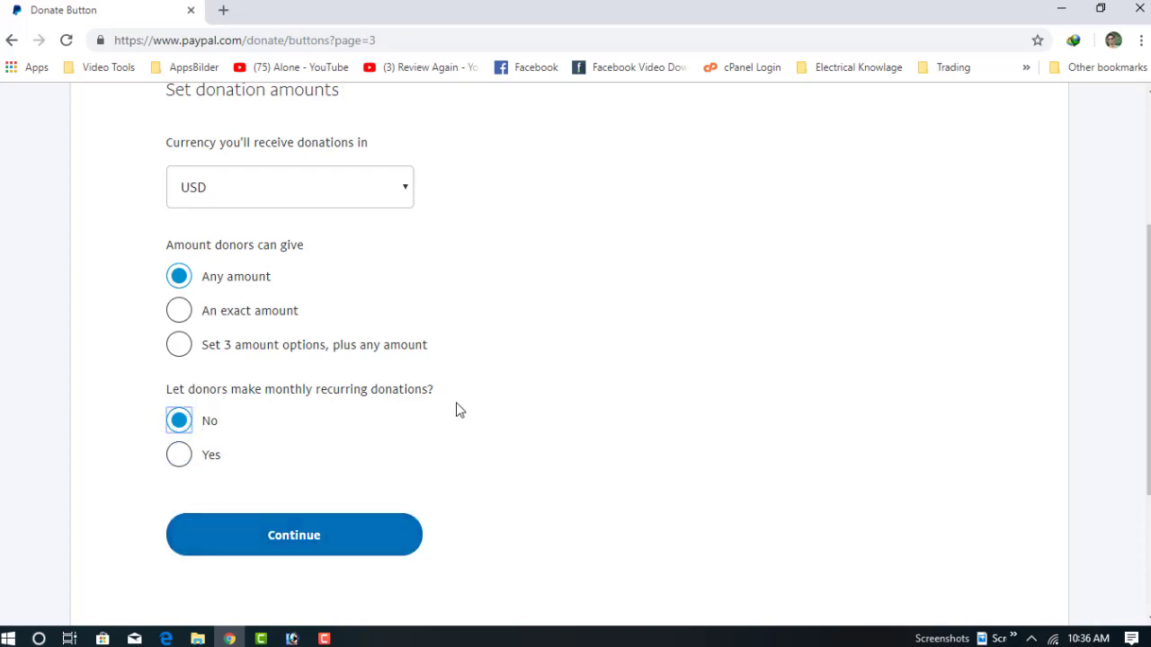
left_click(327, 536)
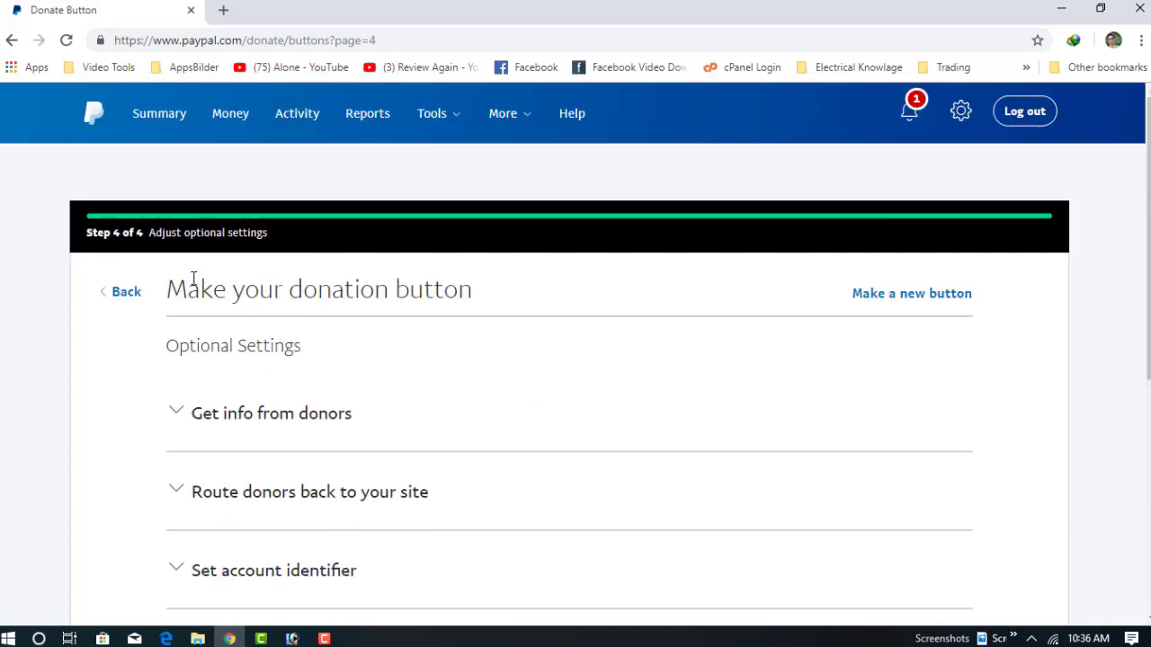
Examine the optional settings page and expand the "Get info from donors" section to review its mailing address and note options.
left_click_drag(90, 232, 146, 234)
scroll(312, 323, "down", 3)
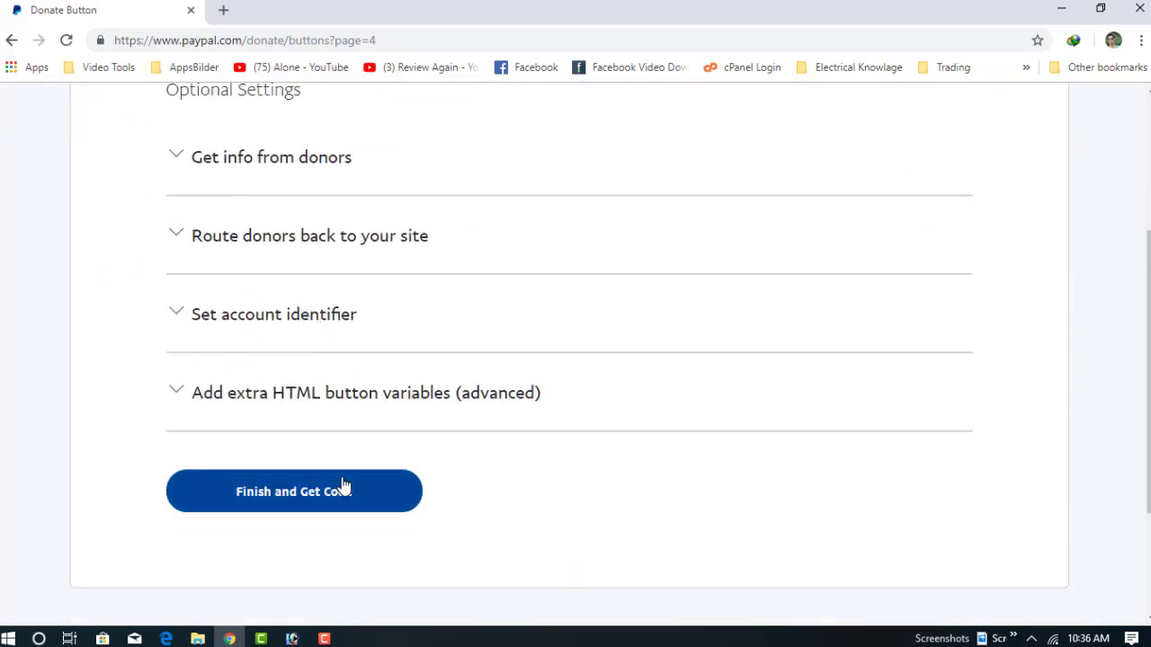
scroll(342, 483, "up", 1)
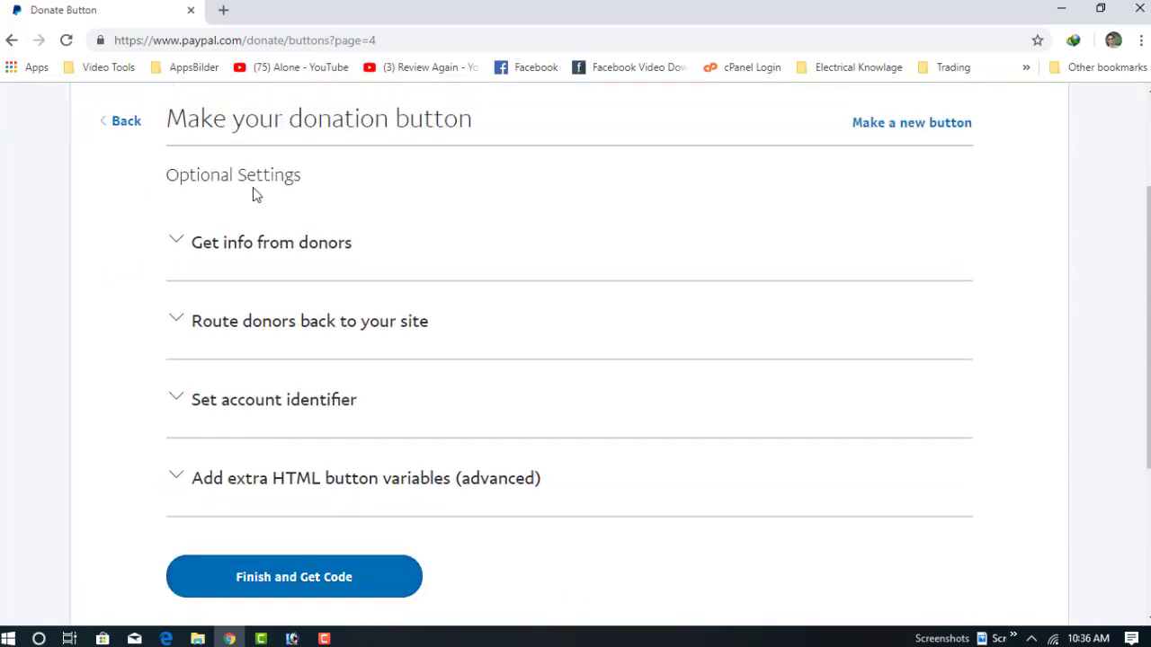
left_click(253, 270)
scroll(306, 372, "down", 2)
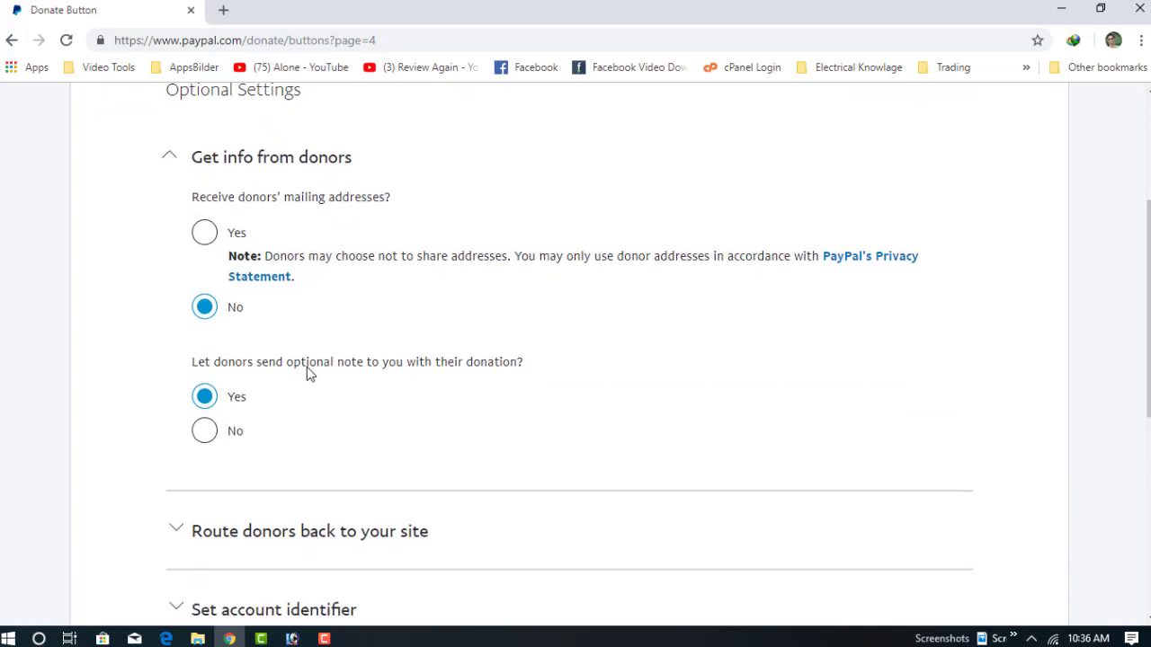
left_click(351, 446)
scroll(350, 446, "down", 2)
Expand the "Route donors back to your site" section and examine its cancelled and completed donation URL fields.
left_click(293, 351)
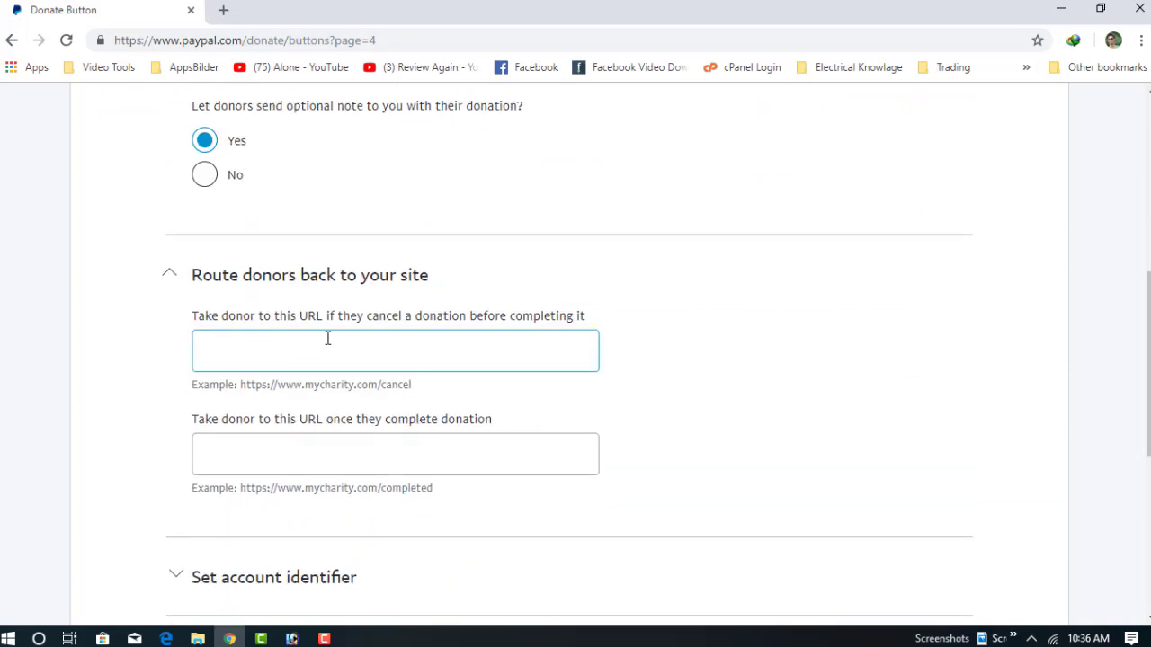
left_click(312, 325)
left_click(348, 339)
left_click(407, 411)
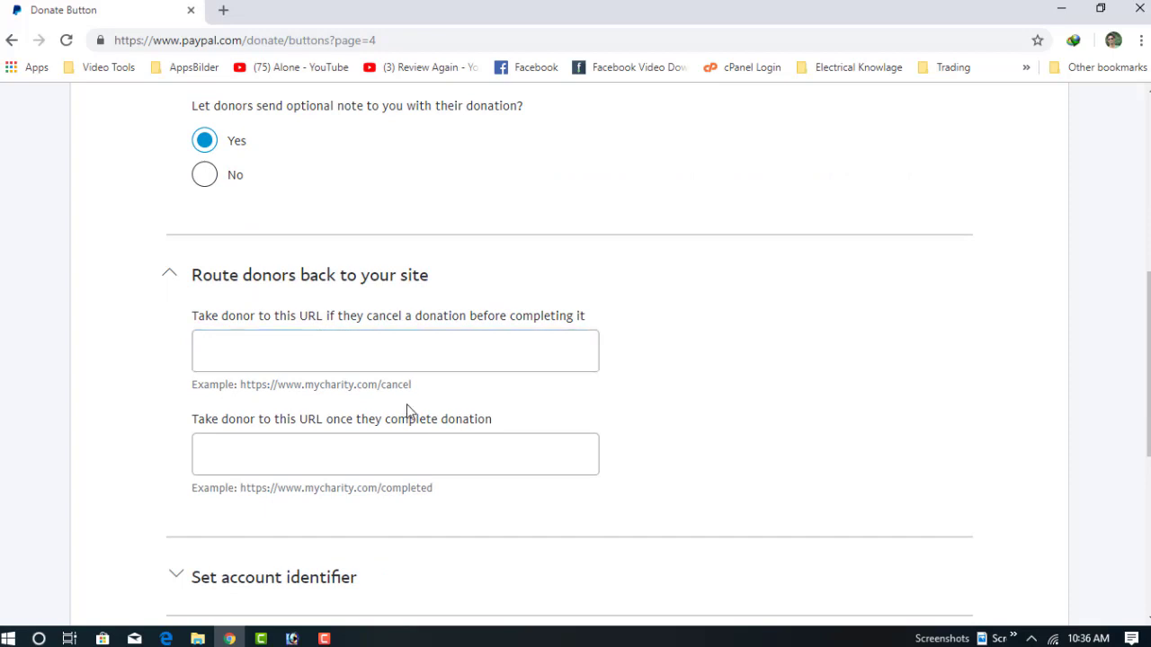
left_click(205, 334)
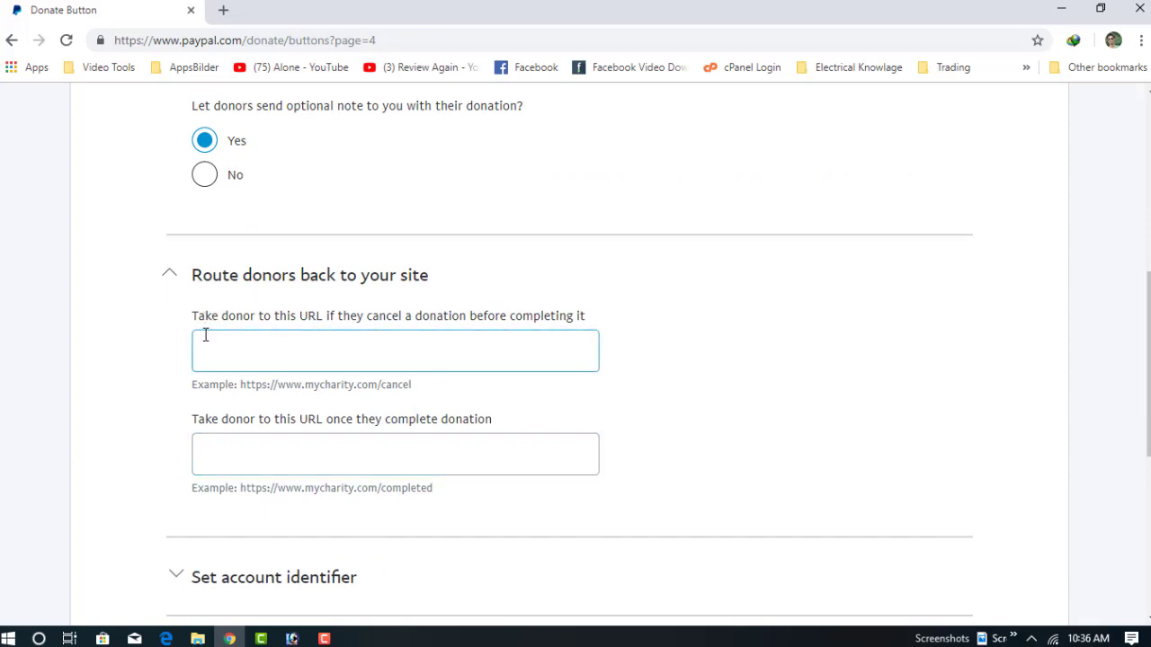
left_click(289, 327)
left_click(385, 335)
left_click(430, 326)
Review the donor information section again, including the question about letting donors send an optional note.
scroll(429, 326, "up", 4)
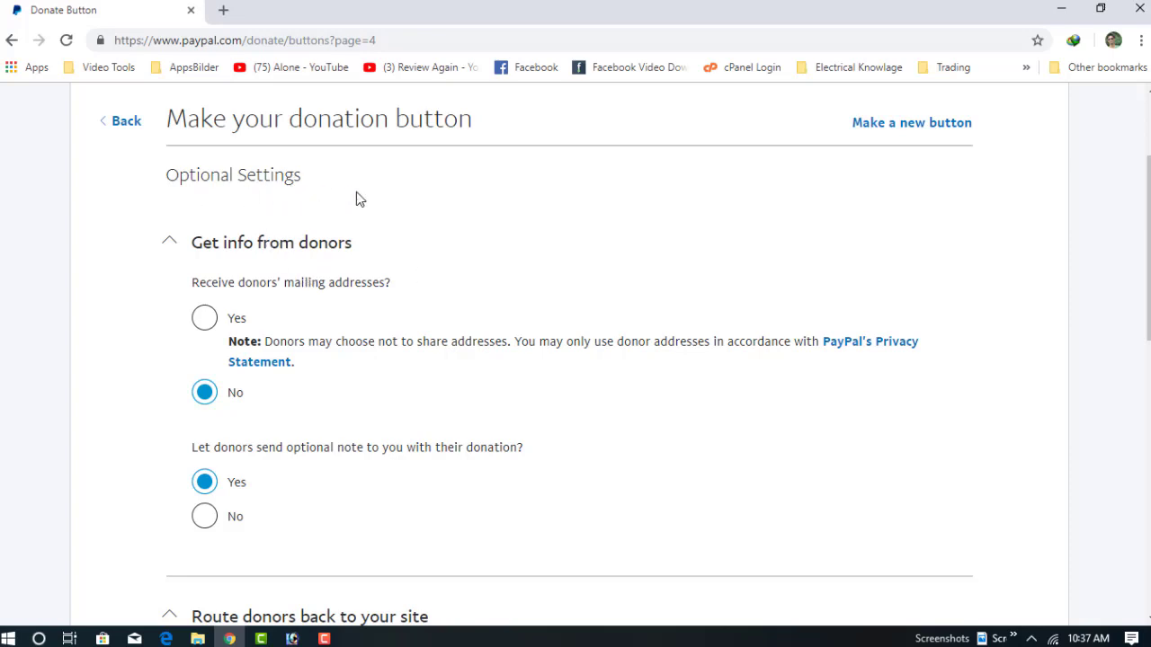
scroll(243, 270, "down", 1)
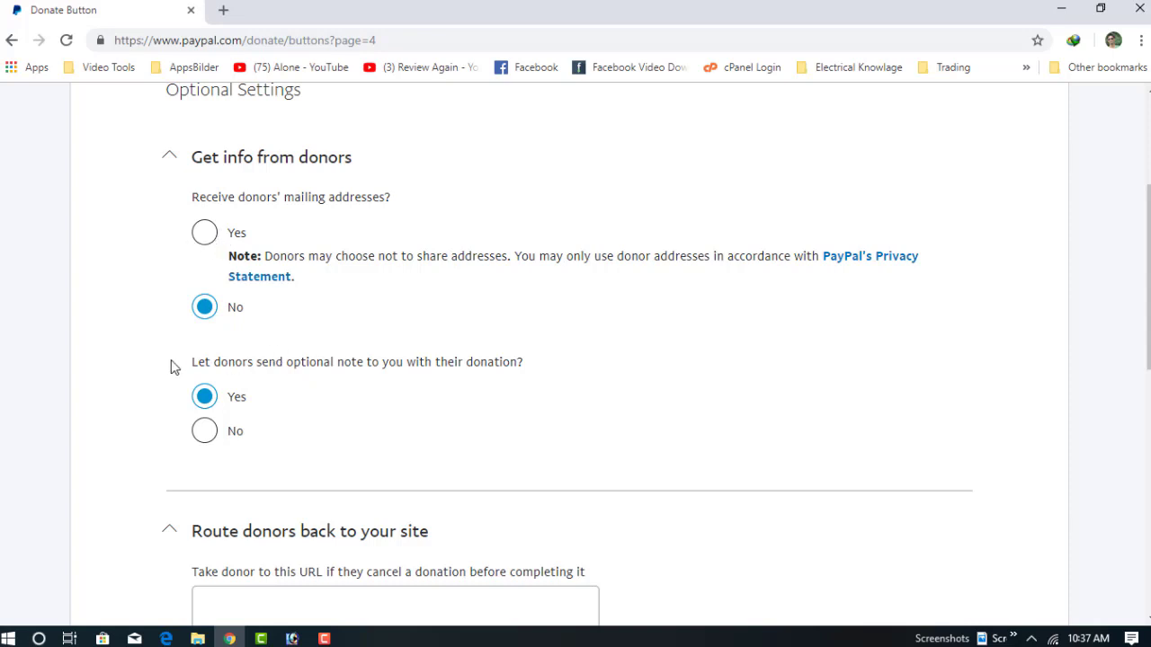
left_click_drag(221, 365, 529, 364)
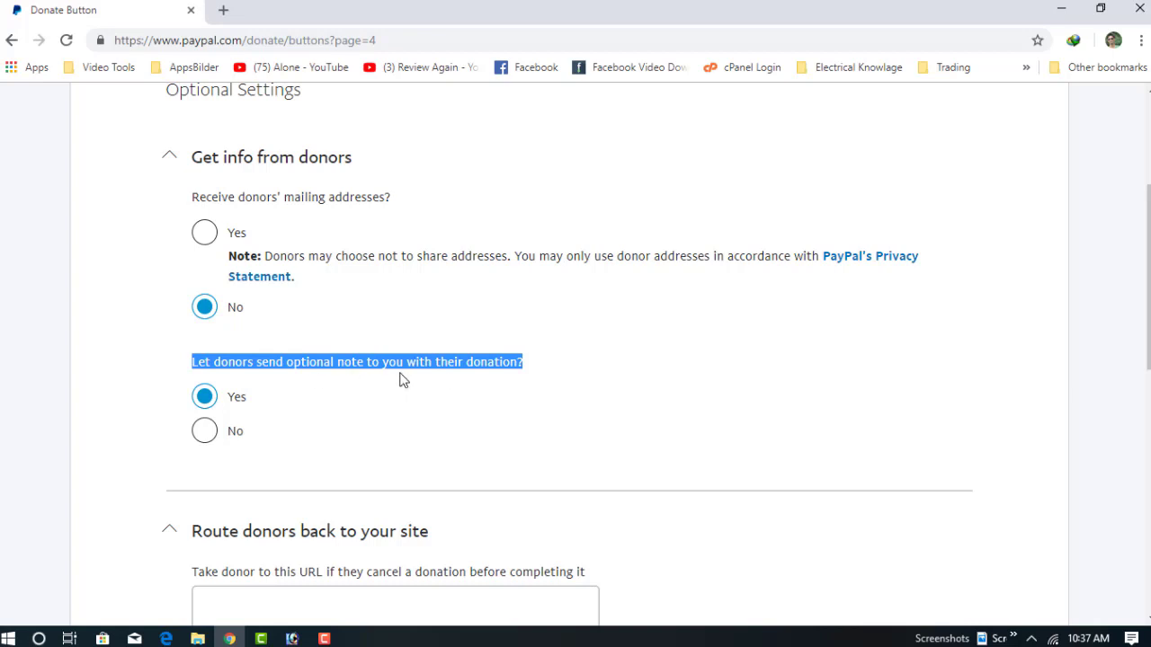
Expand the "Set account identifier" and "Add extra HTML button variables (advanced)" sections to examine their options.
scroll(339, 299, "down", 2)
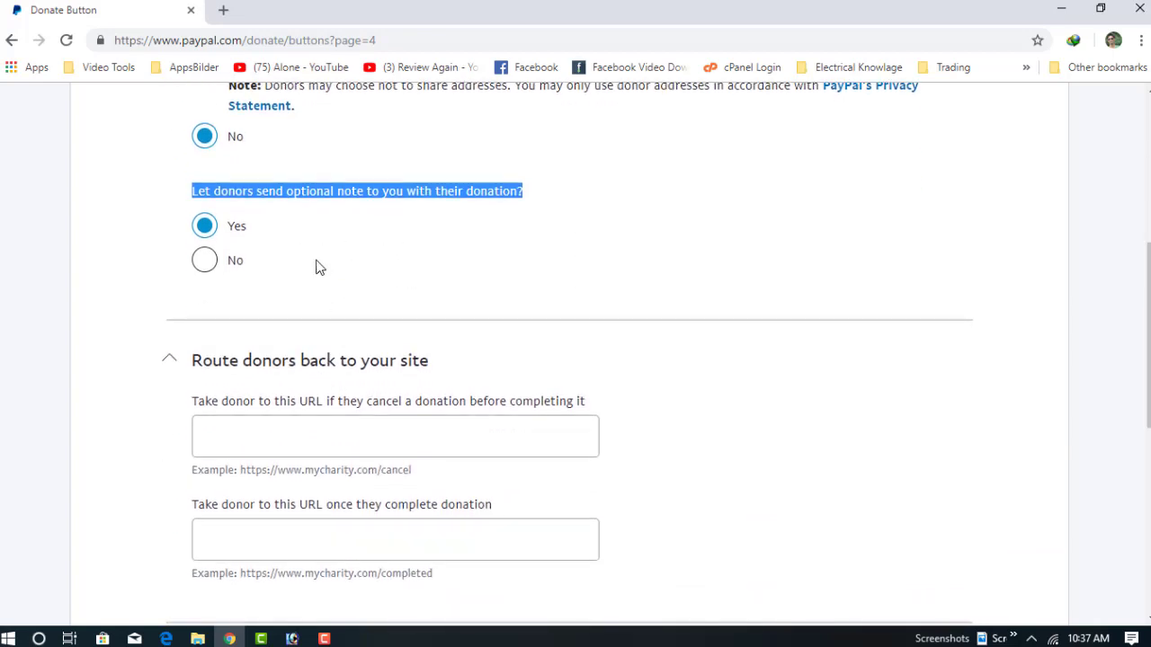
scroll(316, 269, "down", 2)
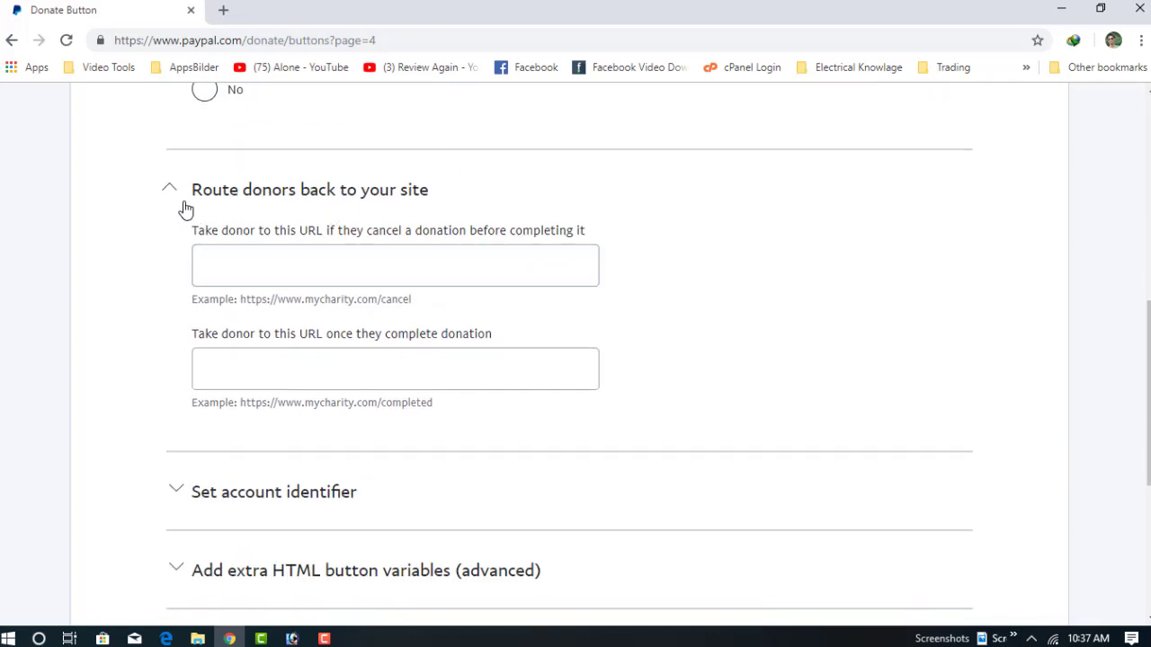
scroll(199, 270, "down", 2)
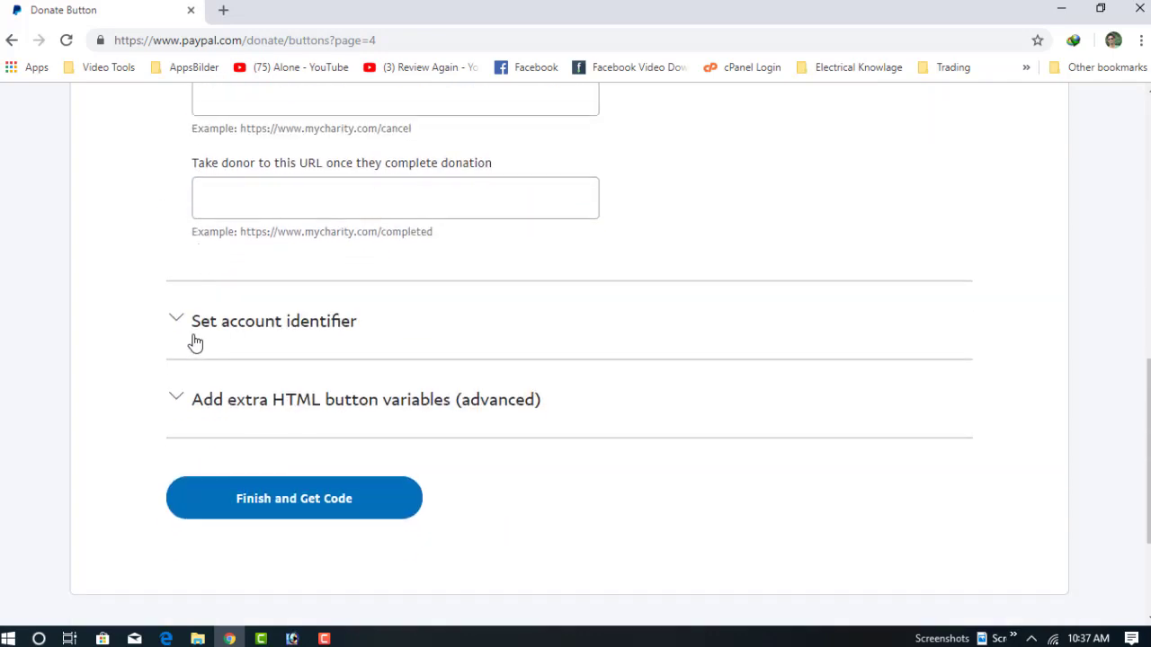
scroll(189, 305, "down", 1)
left_click(314, 239)
scroll(261, 287, "down", 1)
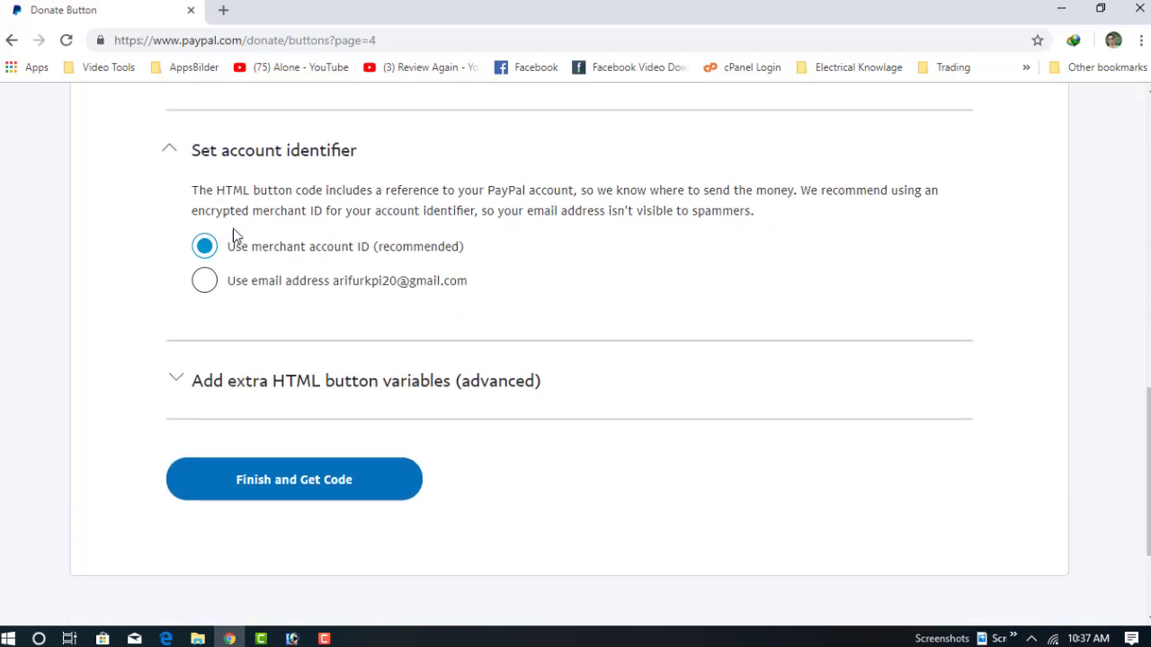
scroll(212, 297, "down", 1)
left_click(189, 299)
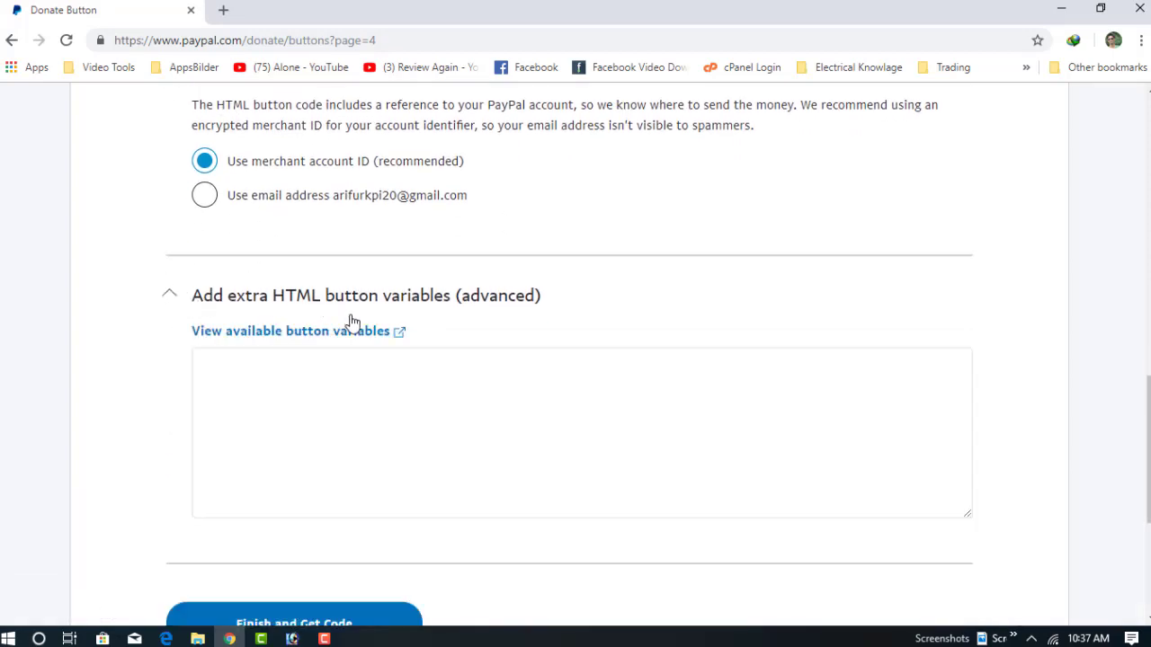
Finish the optional settings to get the donate button's code and look over the generated button HTML.
scroll(368, 378, "down", 3)
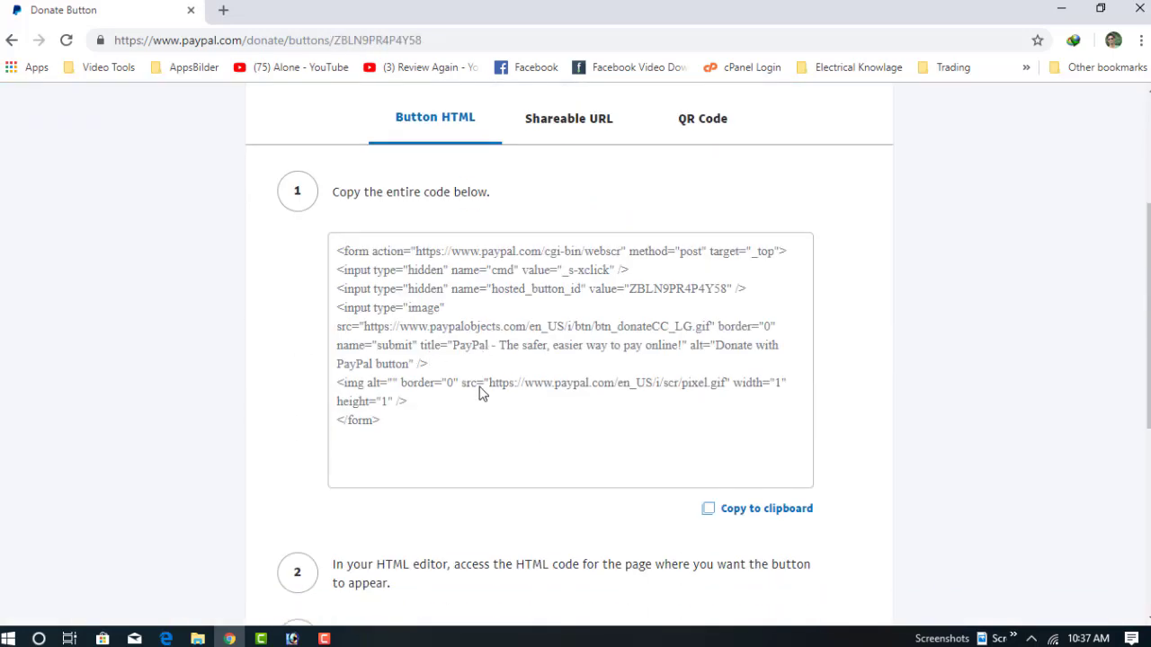
scroll(477, 390, "up", 2)
scroll(490, 441, "up", 1)
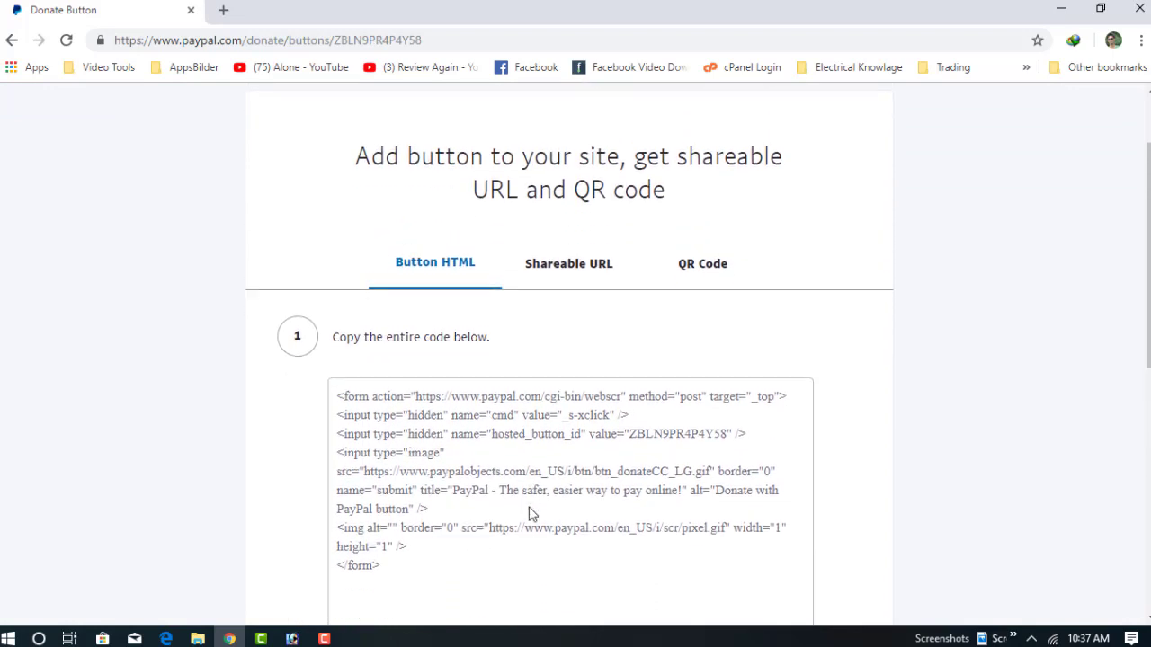
scroll(539, 421, "down", 1)
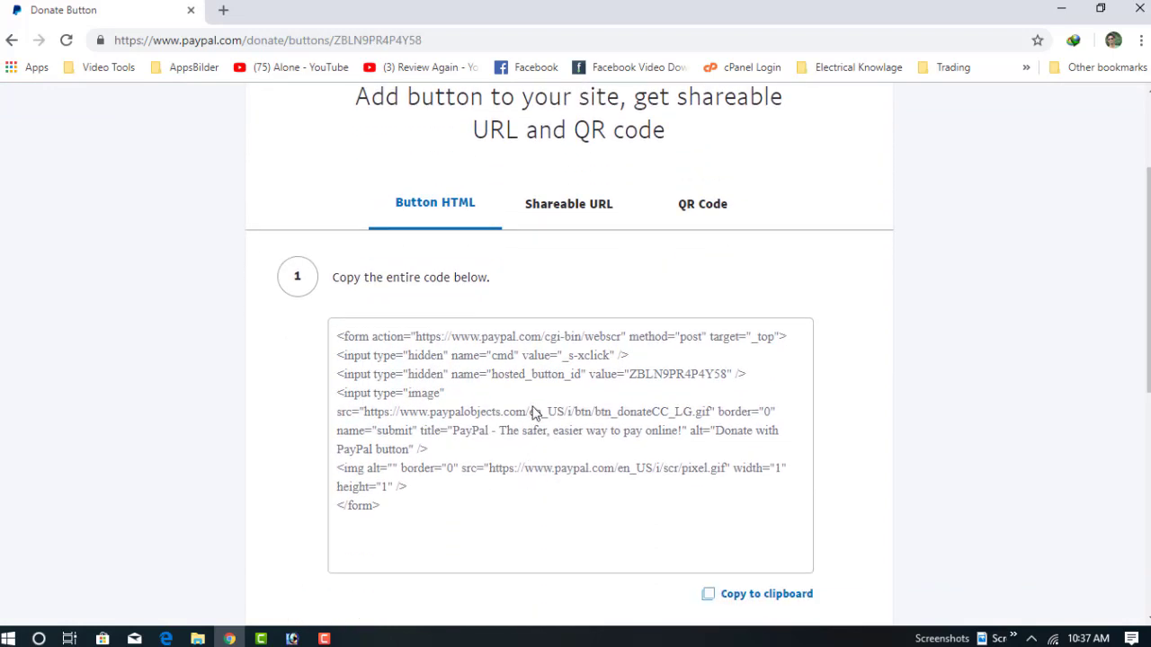
Show the donate button's QR code and download it as an image.
left_click(693, 220)
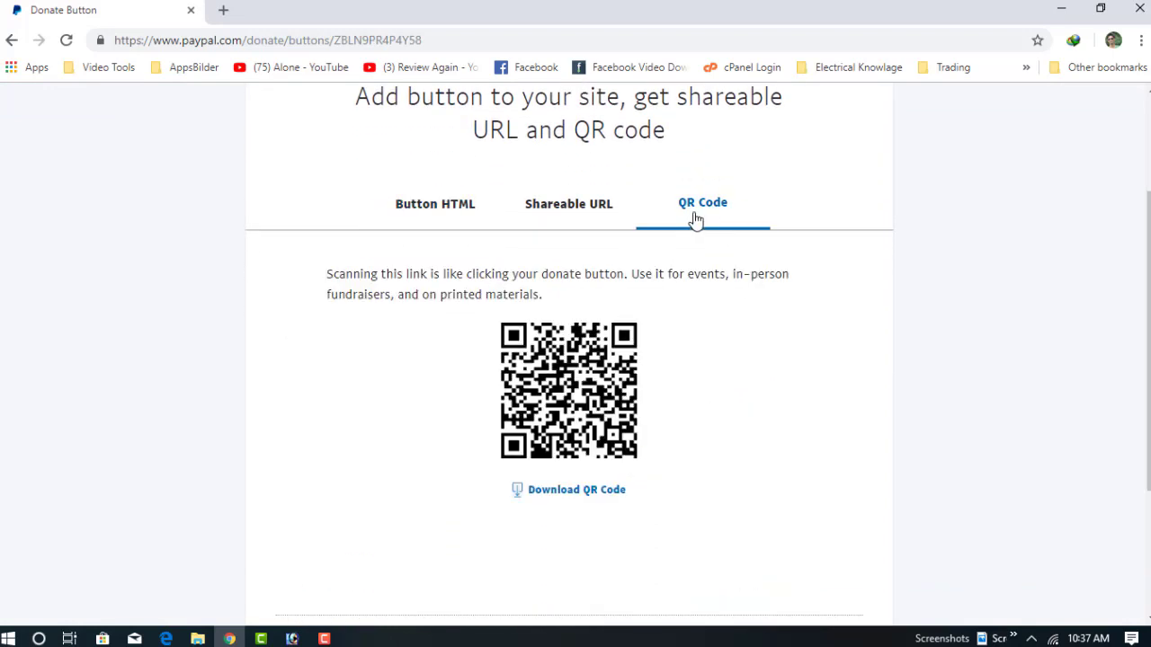
left_click(559, 494)
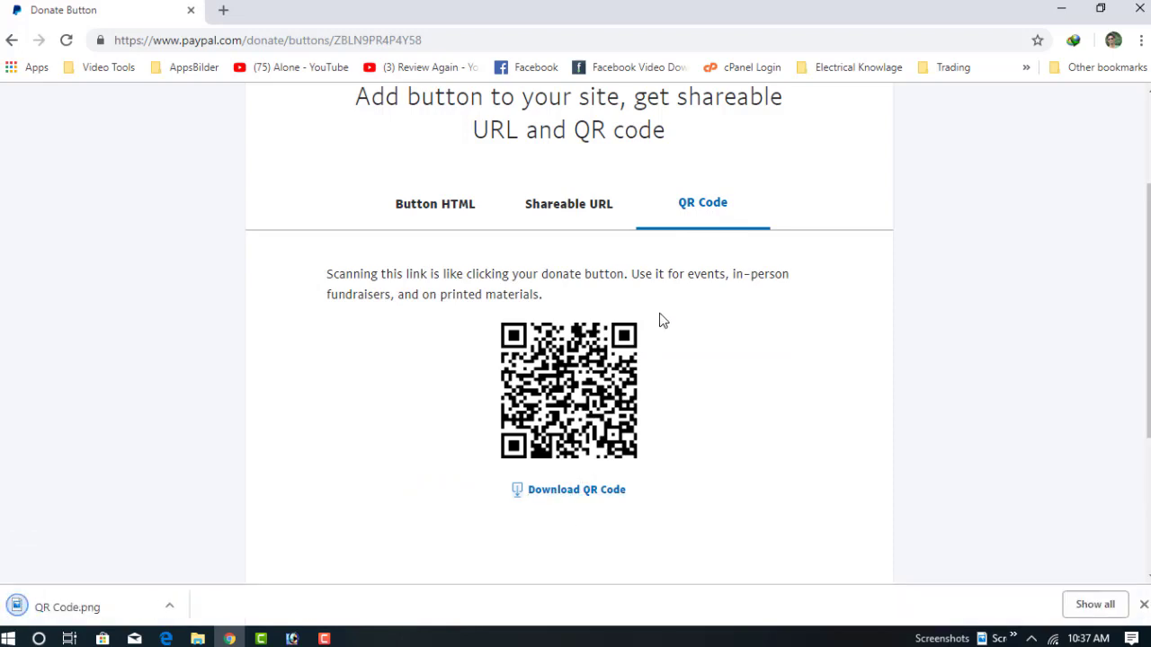
Check the shareable URL, return to the button HTML, and review its code and the instructions for adding it to a website.
left_click(583, 224)
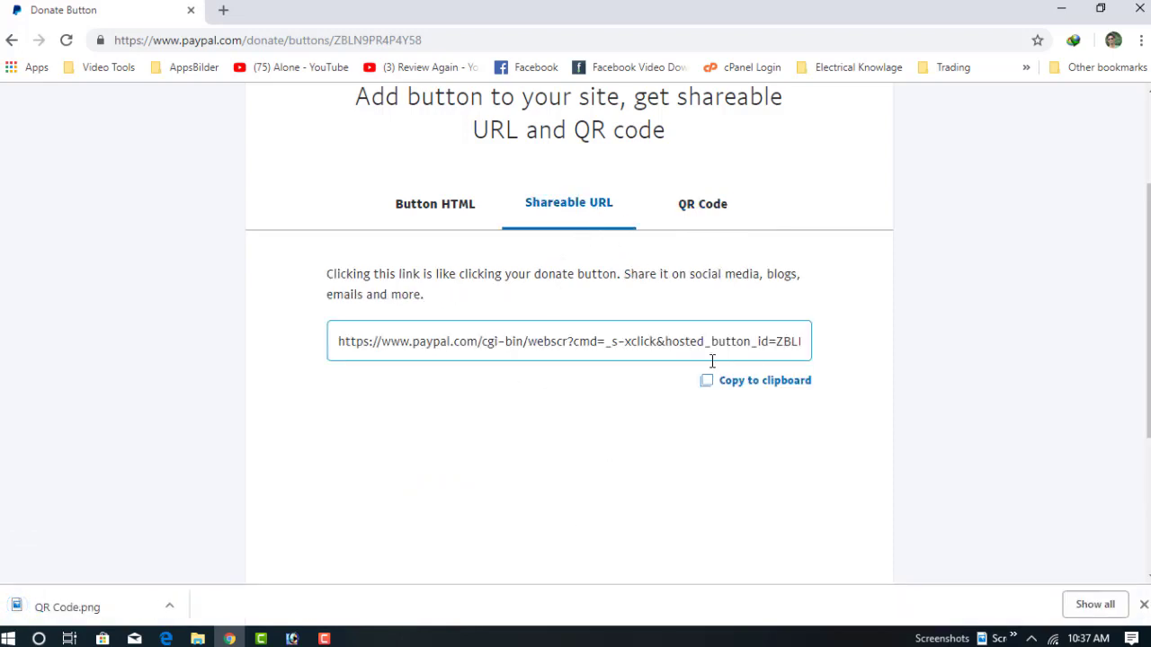
left_click(452, 225)
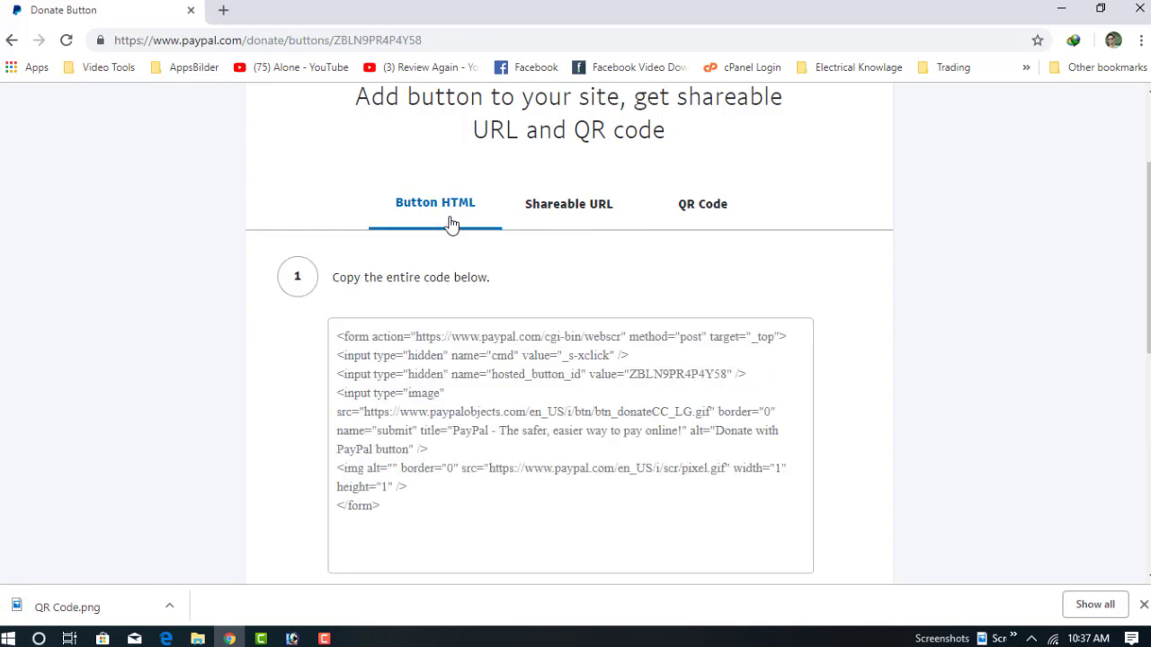
left_click(450, 486)
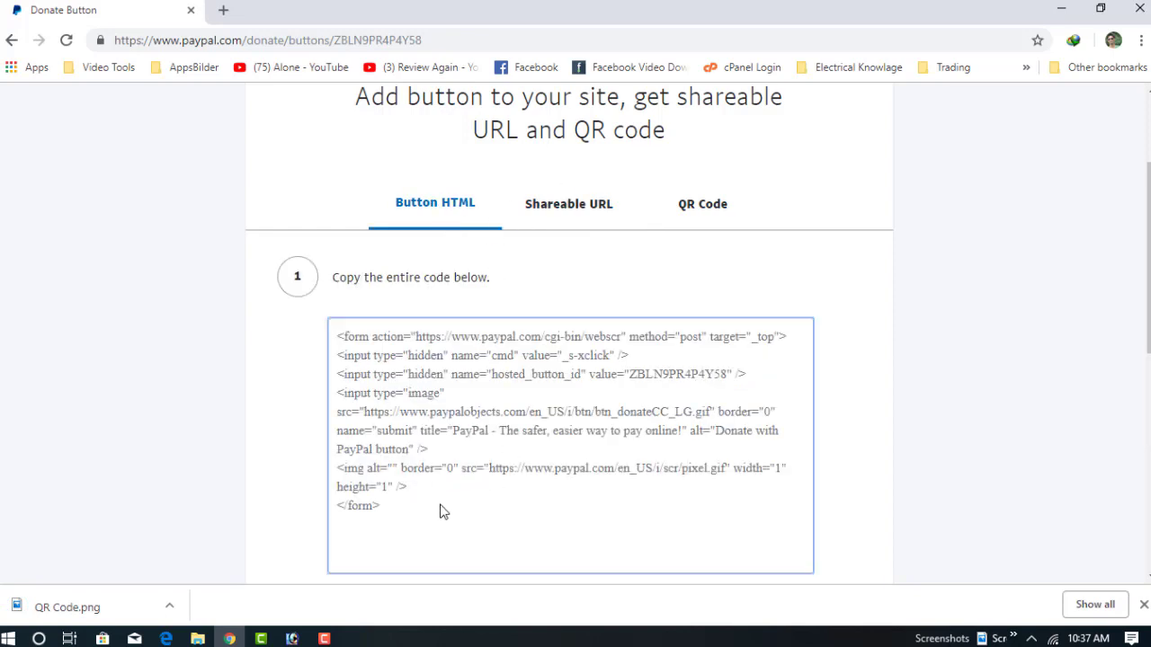
scroll(489, 398, "down", 1)
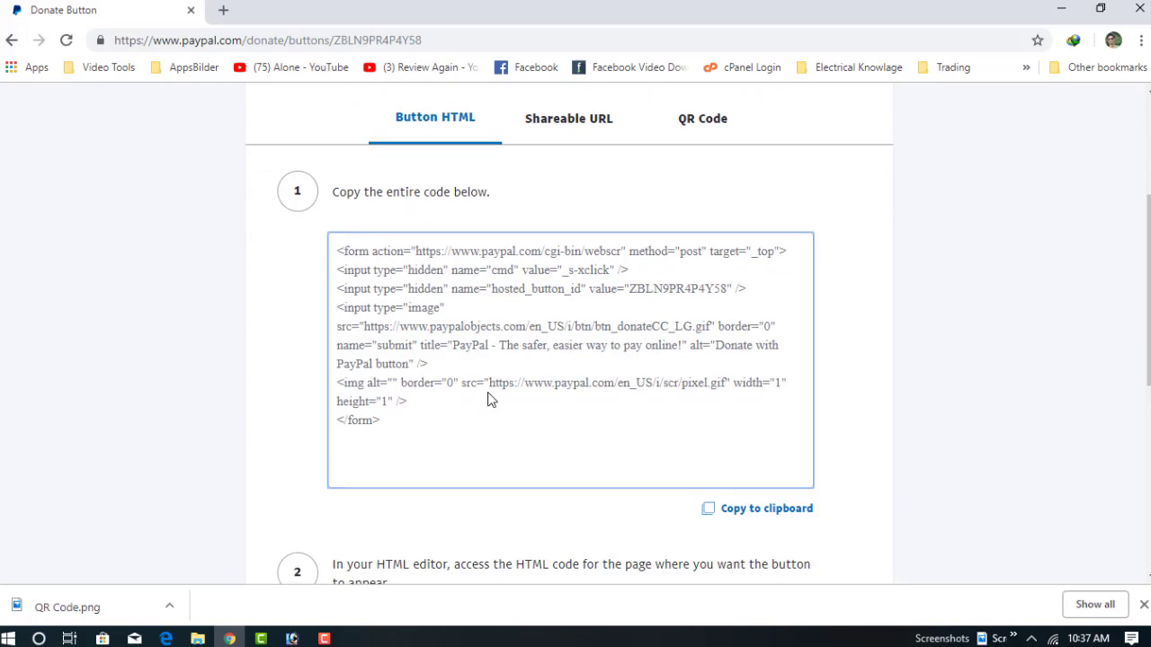
scroll(490, 398, "down", 1)
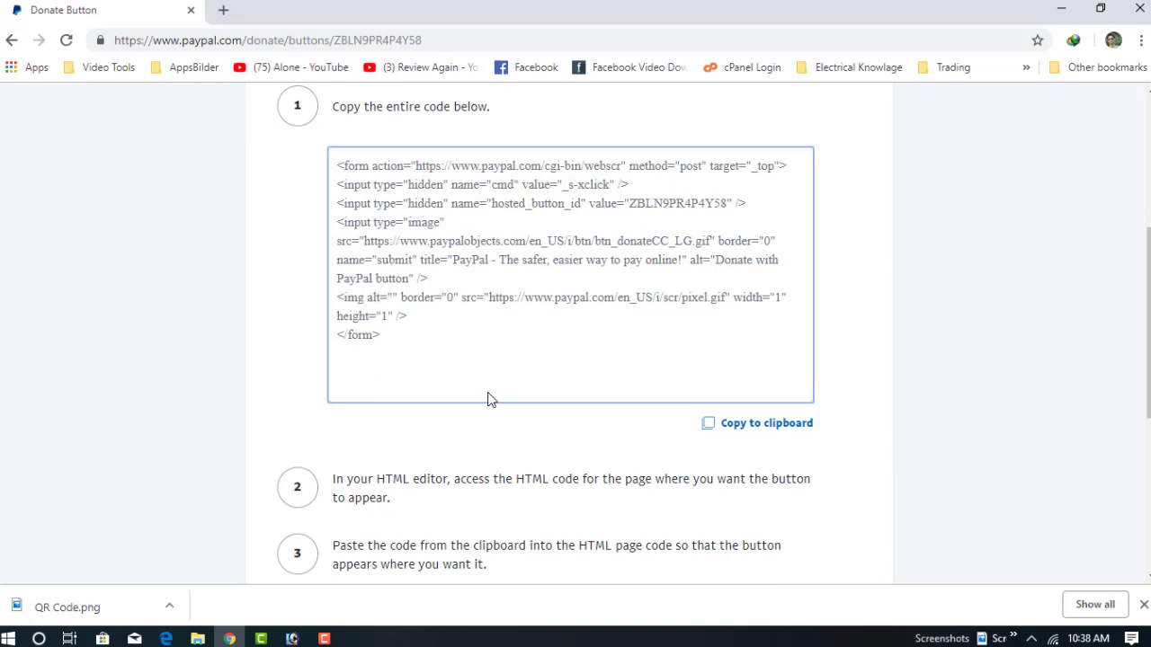
scroll(490, 398, "down", 4)
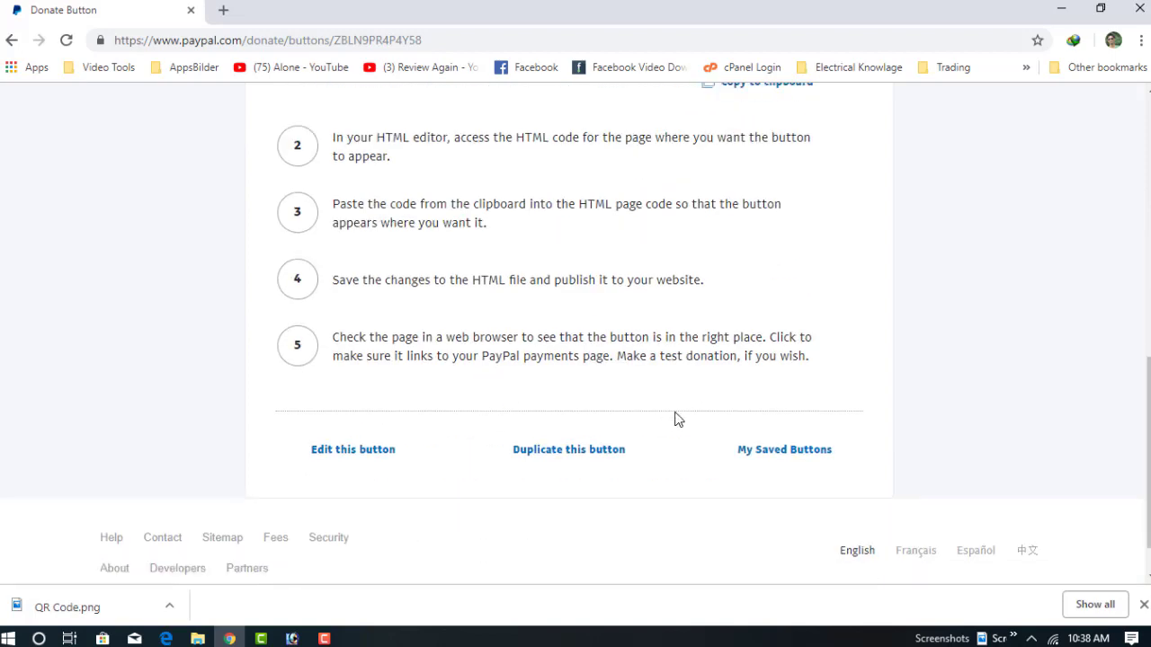